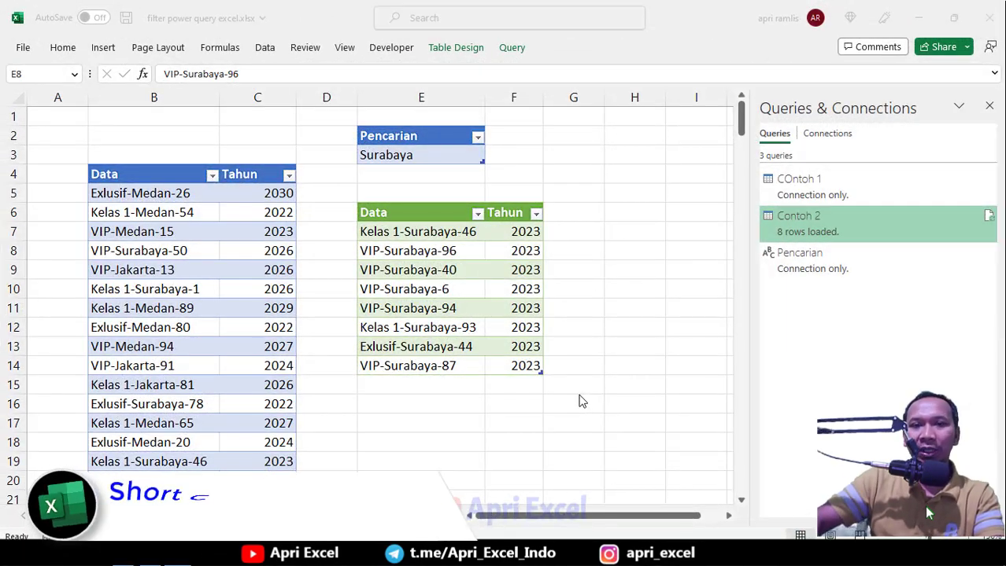
Refresh all queries in the workbook, starting from a cell in the green result table
{"action": "left_click", "coordinate": [439, 247]}
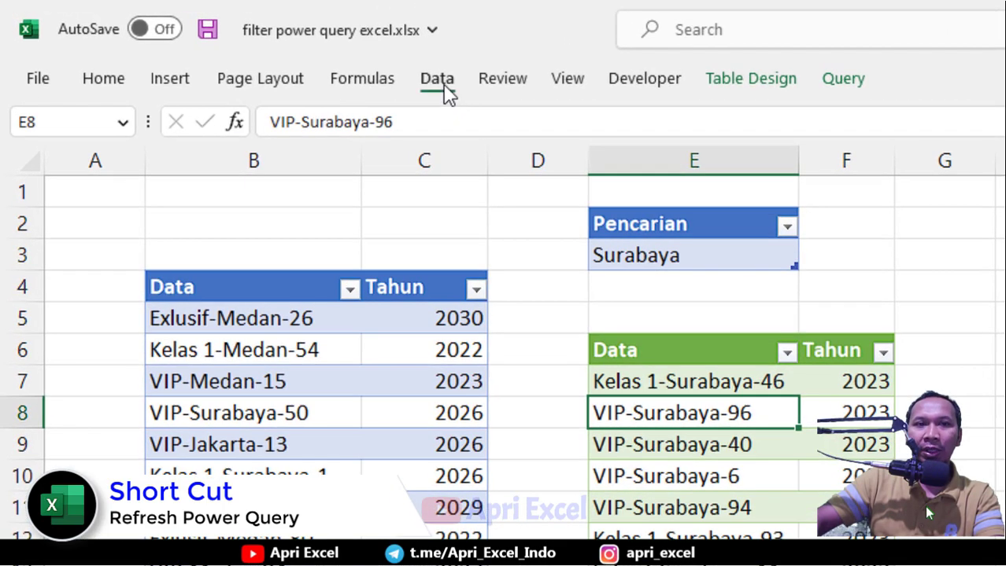
{"action": "left_click", "coordinate": [446, 93]}
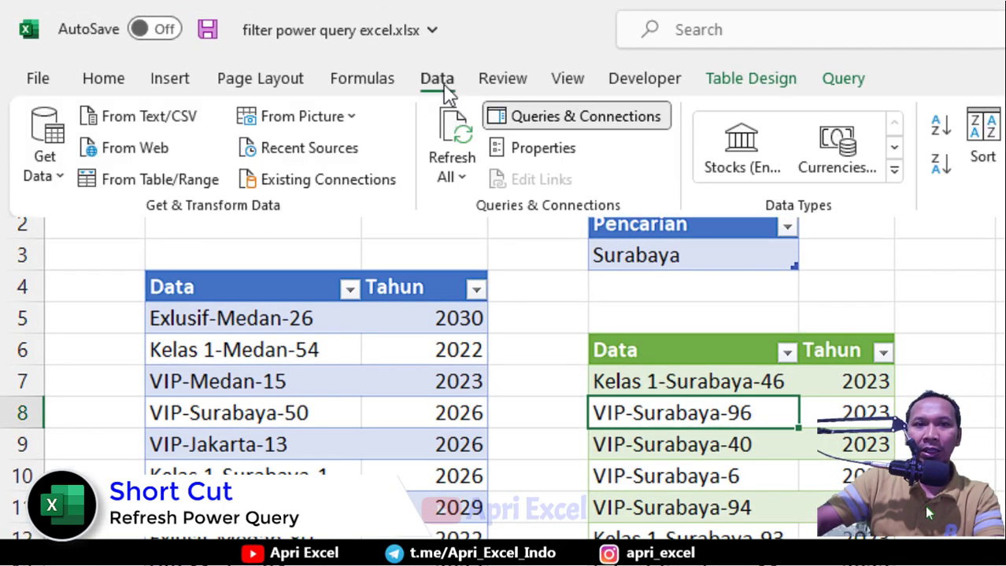
{"action": "left_click", "coordinate": [464, 177]}
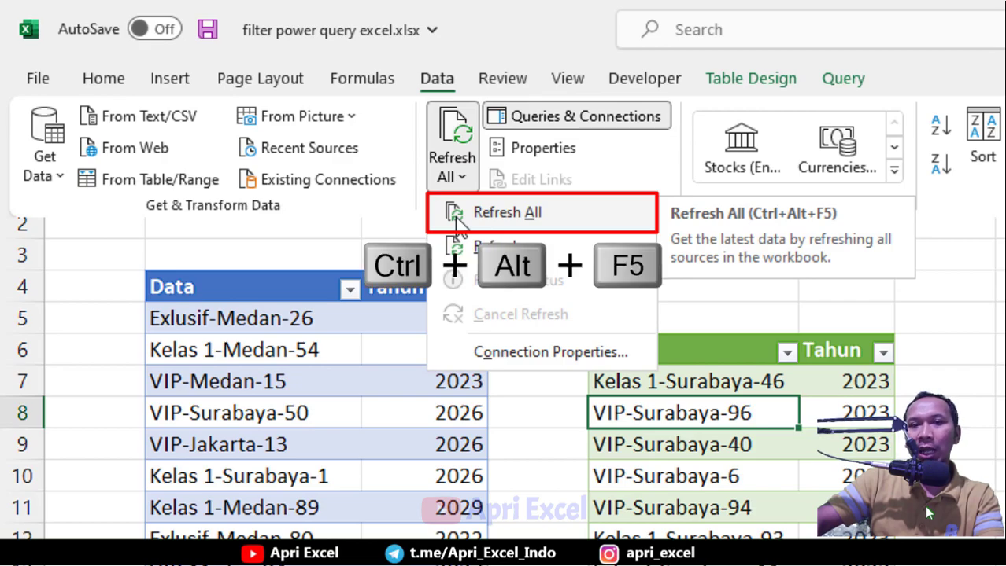
{"action": "left_click", "coordinate": [770, 440]}
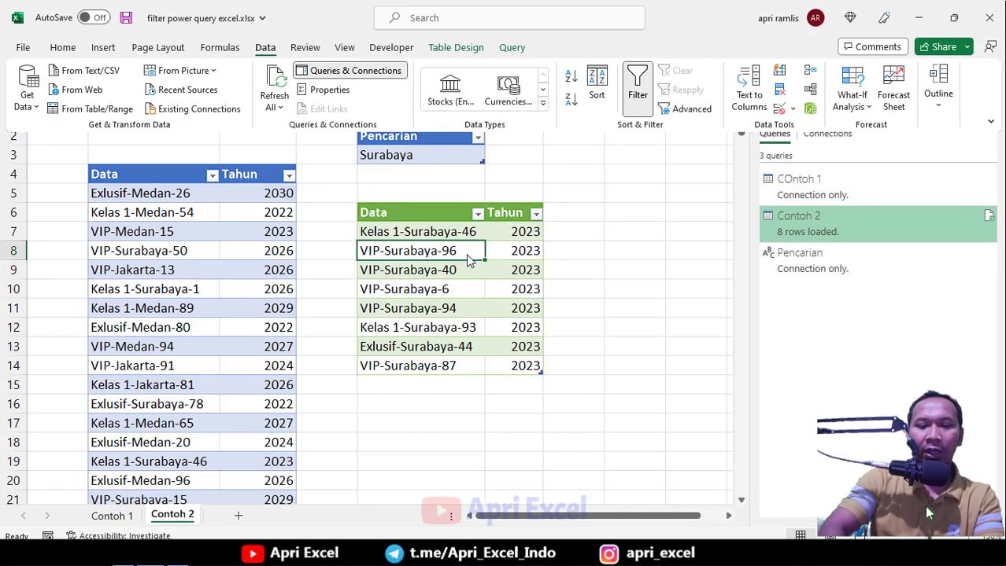
{"action": "key", "text": "ctrl+alt+F5"}
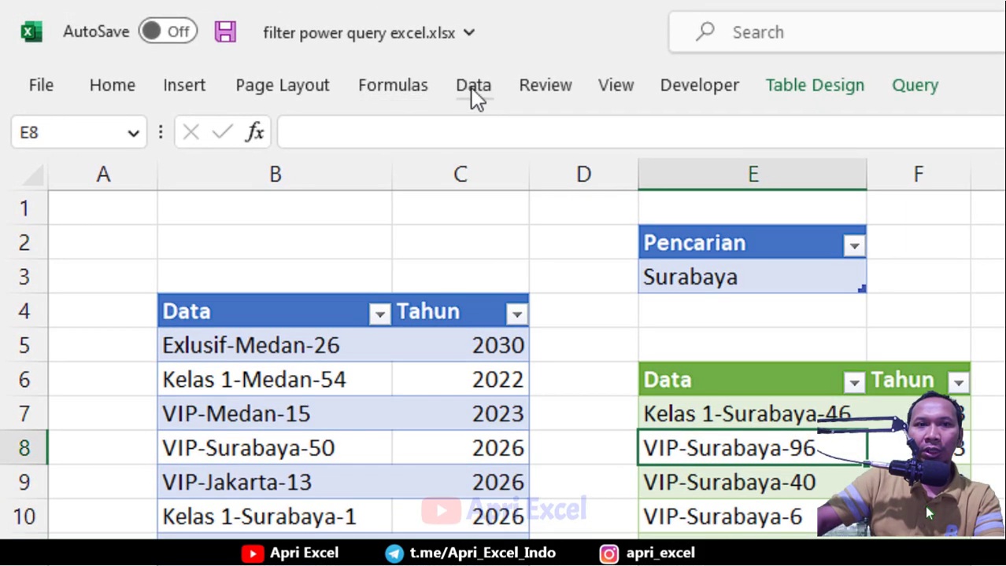
Look up the refresh command that updates only the source connected to the active cell
{"action": "left_click", "coordinate": [474, 87]}
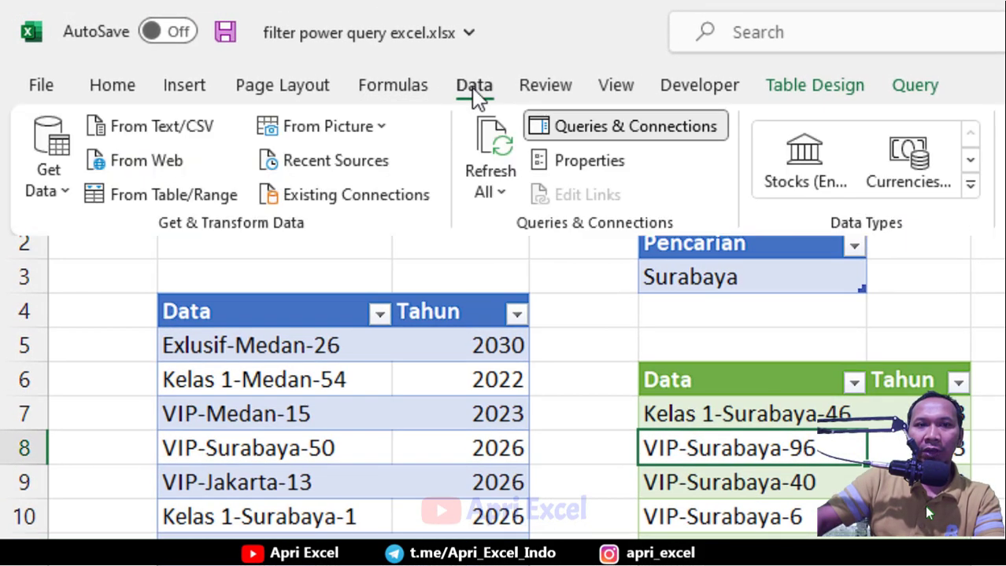
{"action": "left_click", "coordinate": [504, 194]}
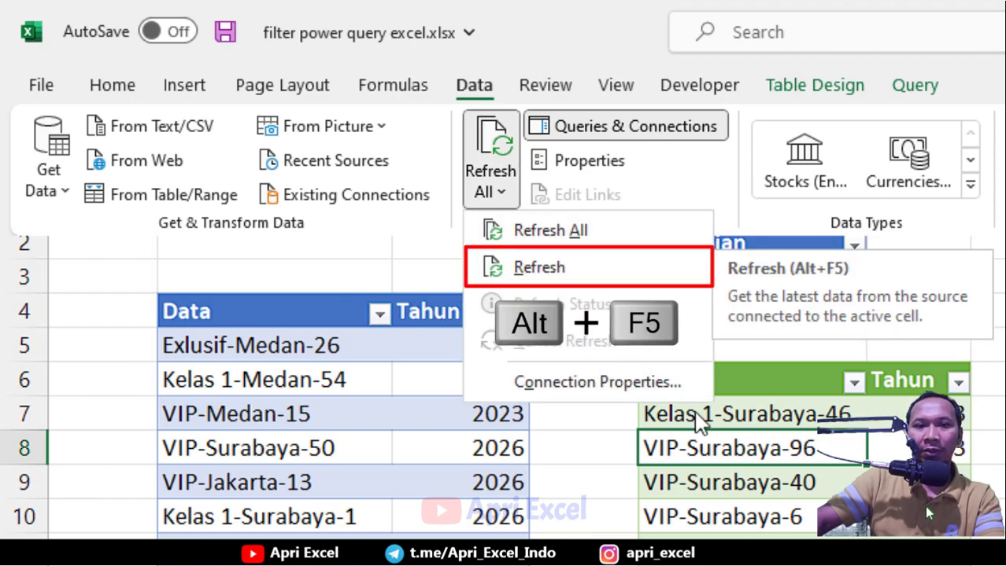
{"action": "left_click", "coordinate": [734, 452]}
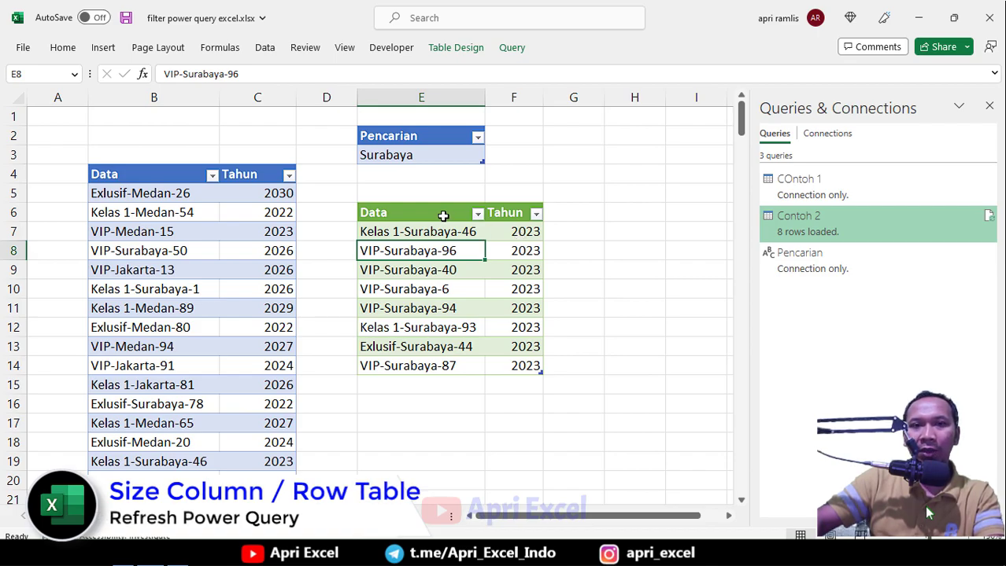
Widen and then narrow result table columns E and F, refreshing the table's query after each resize
{"action": "left_click_drag", "start_coordinate": [484, 99], "coordinate": [683, 100]}
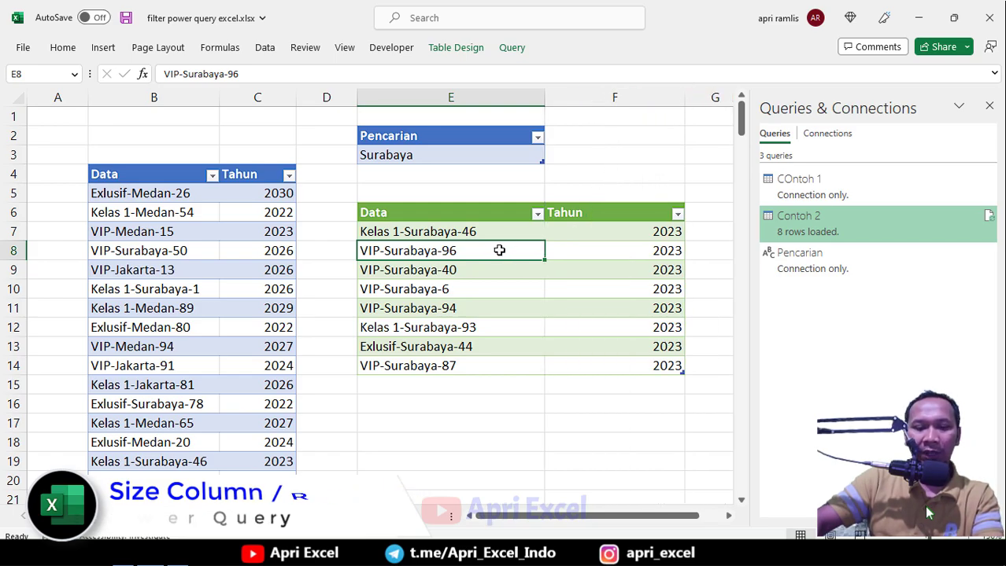
{"action": "key", "text": "alt+F5"}
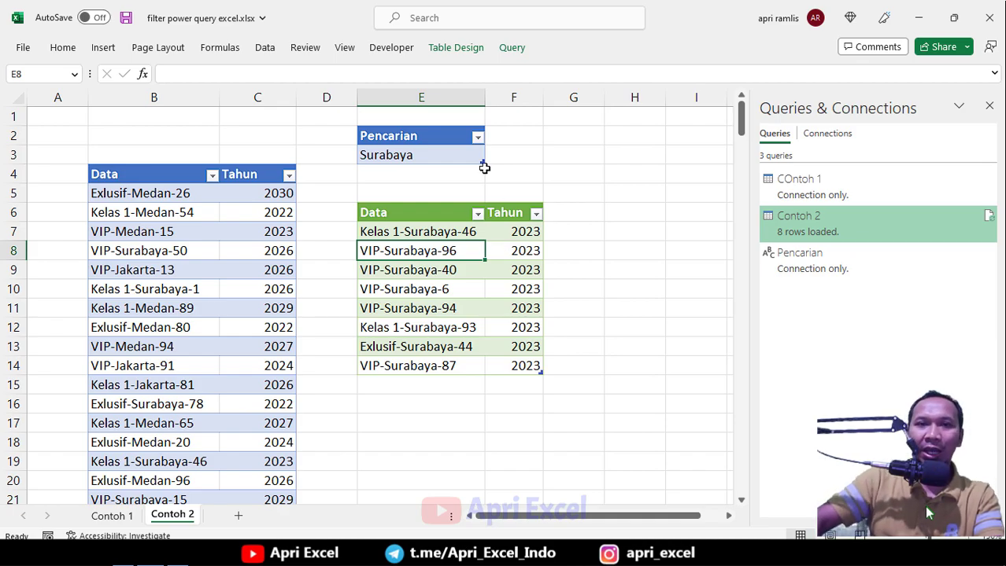
{"action": "left_click_drag", "start_coordinate": [458, 99], "coordinate": [498, 91]}
{"action": "left_click", "coordinate": [365, 232]}
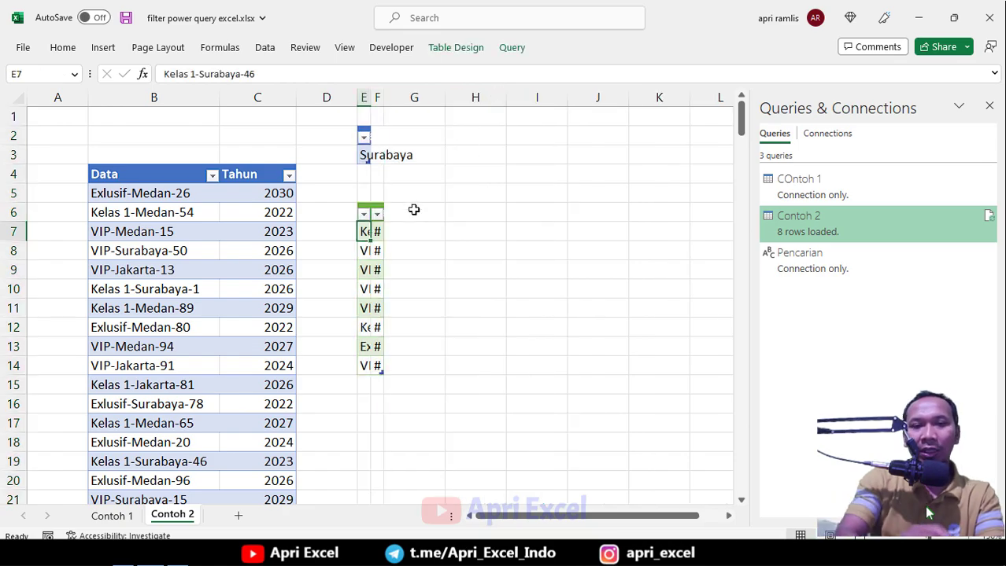
{"action": "key", "text": "alt+F5"}
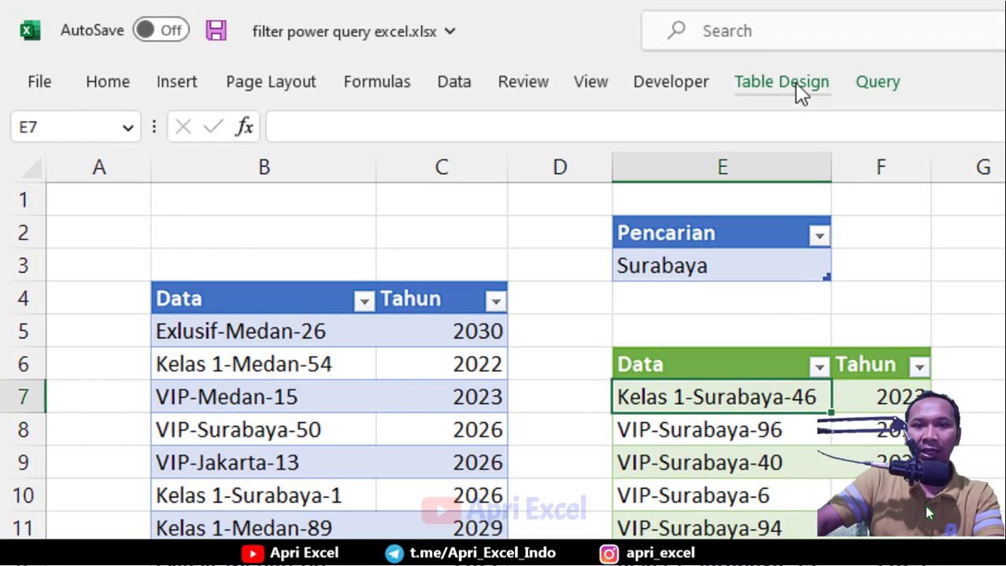
Turn off Adjust column width in the green result table's external data properties
{"action": "left_click", "coordinate": [787, 82]}
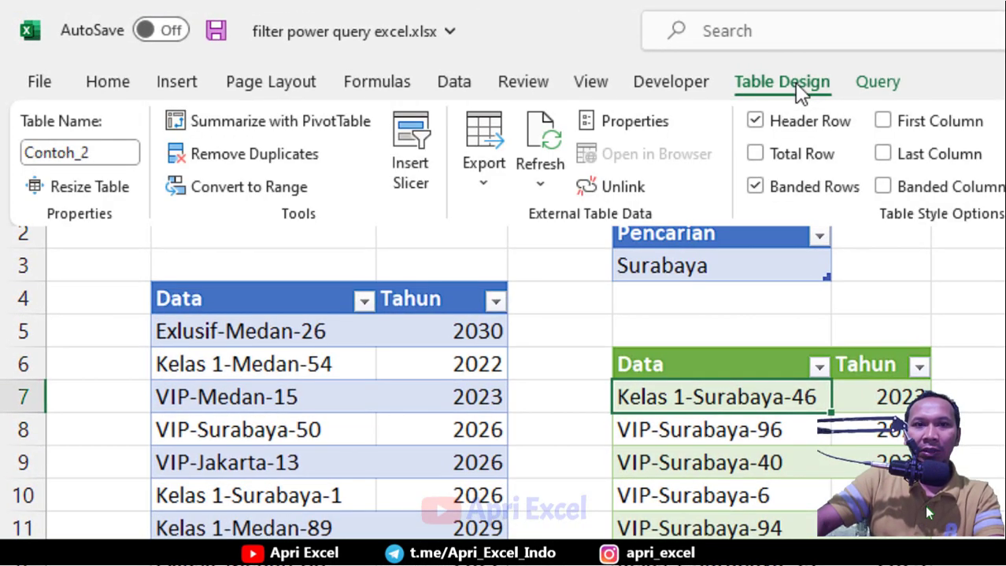
{"action": "left_click", "coordinate": [621, 125]}
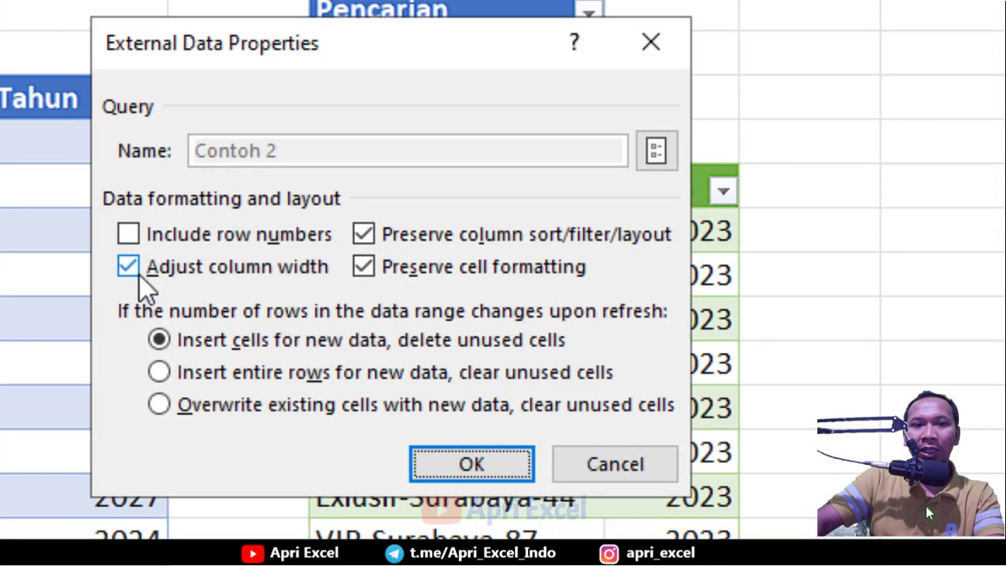
{"action": "left_click", "coordinate": [248, 277]}
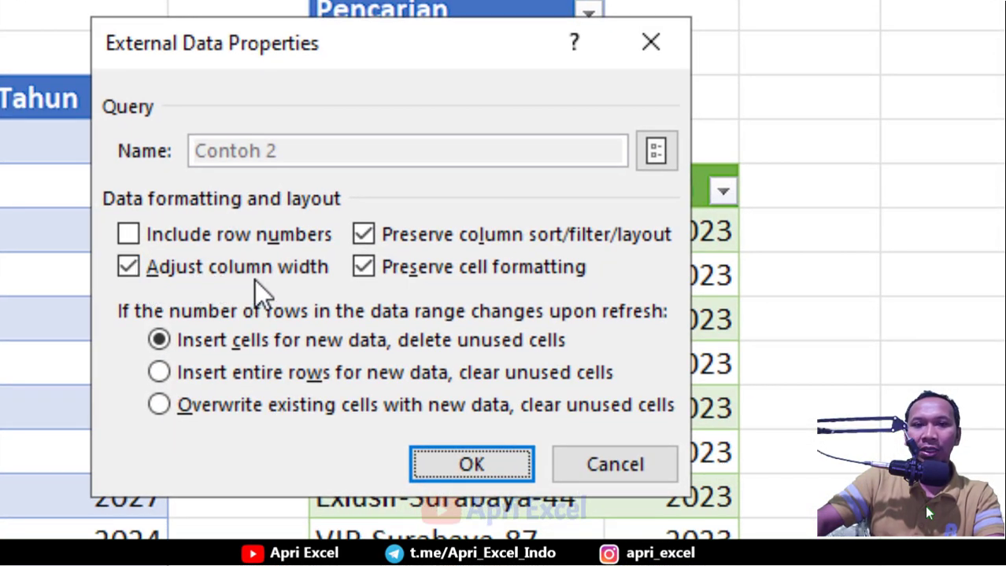
{"action": "left_click", "coordinate": [423, 466]}
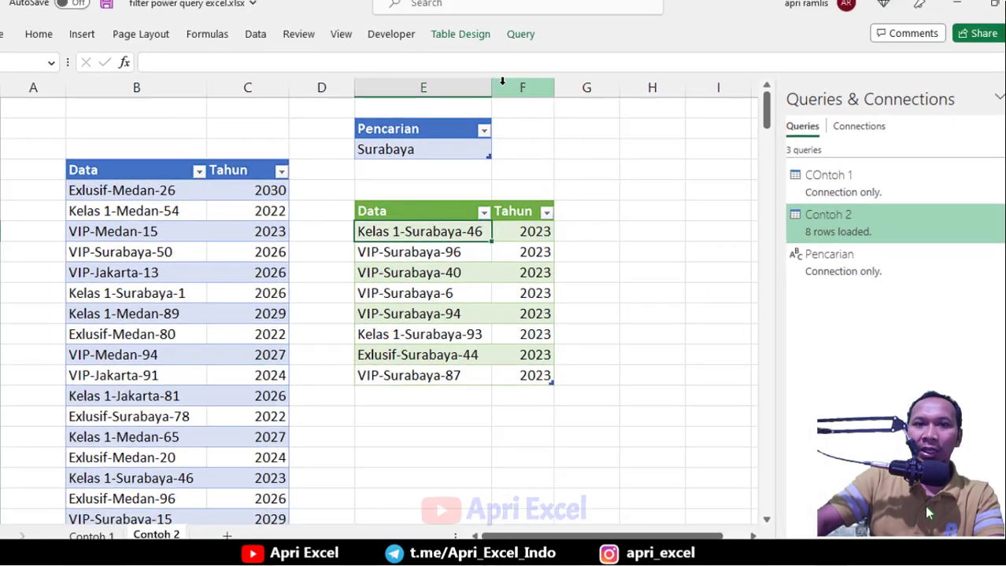
Widen columns E and F of the result table and refresh its query to test the widths
{"action": "left_click_drag", "start_coordinate": [490, 87], "coordinate": [521, 87]}
{"action": "left_click_drag", "start_coordinate": [583, 88], "coordinate": [609, 96]}
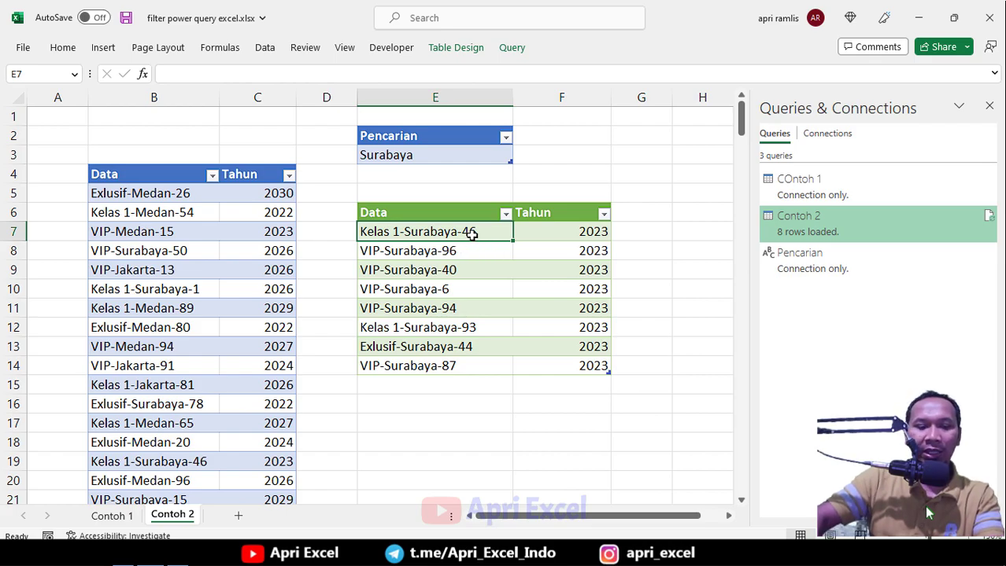
{"action": "key", "text": "alt+F5"}
{"action": "key", "text": "alt+F5"}
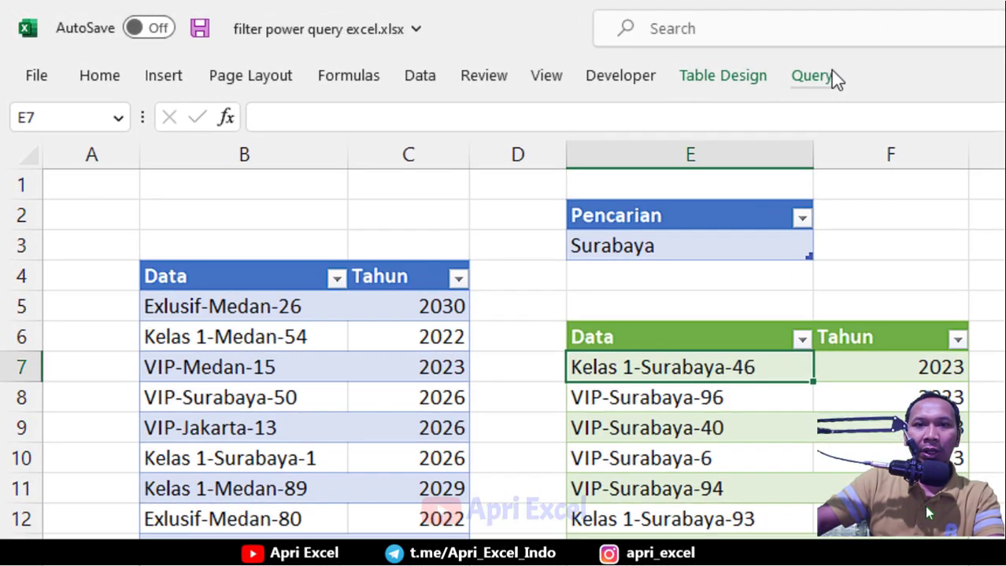
Set the Contoh 2 query to refresh every 5 minutes and whenever the file is opened
{"action": "left_click", "coordinate": [551, 48]}
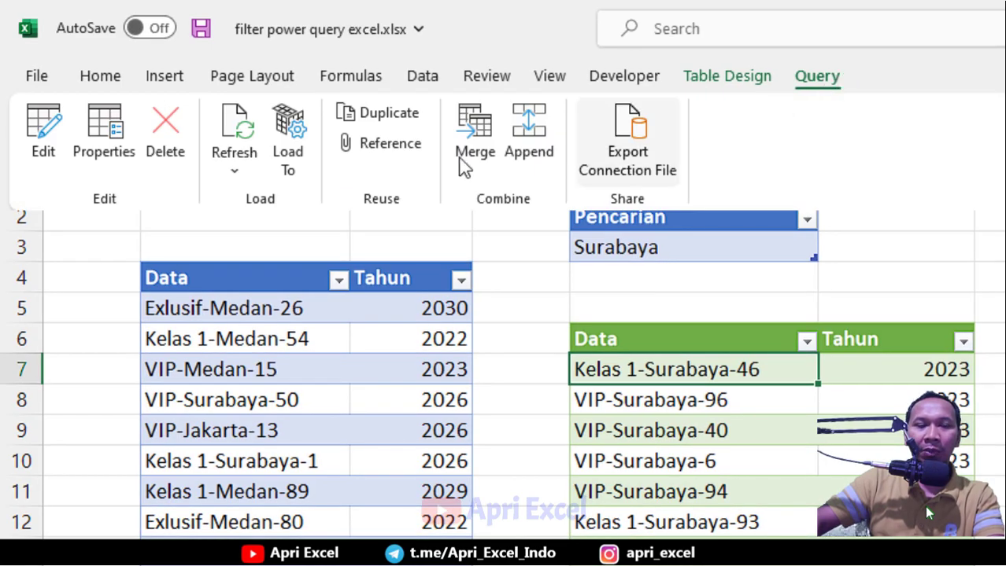
{"action": "left_click", "coordinate": [118, 147]}
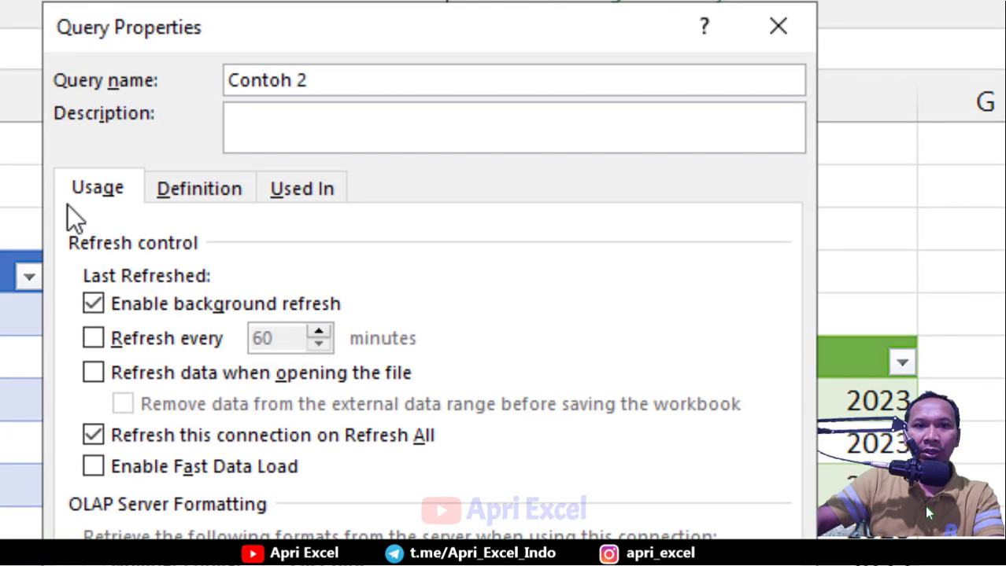
{"action": "left_click", "coordinate": [93, 339]}
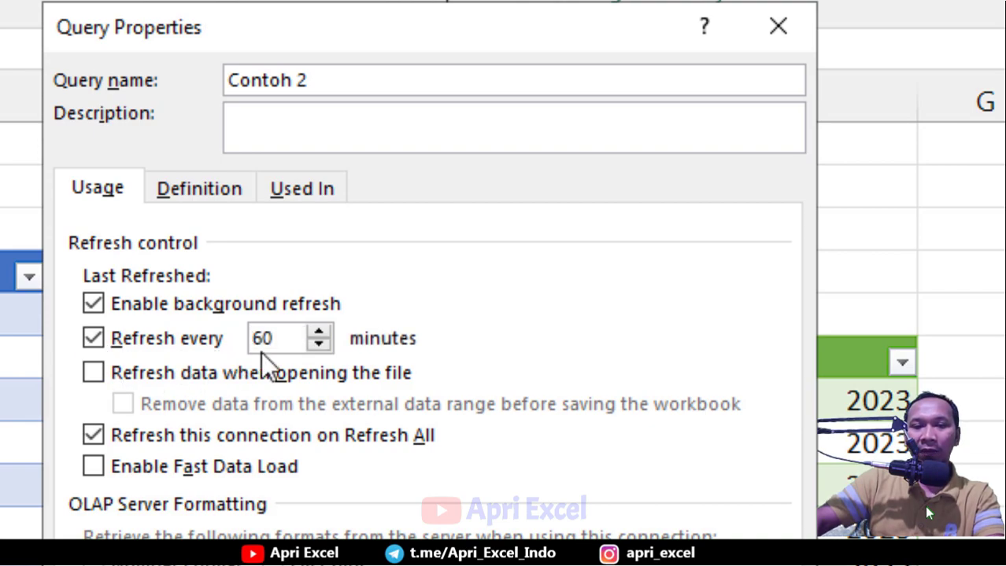
{"action": "left_click_drag", "start_coordinate": [288, 339], "coordinate": [241, 338]}
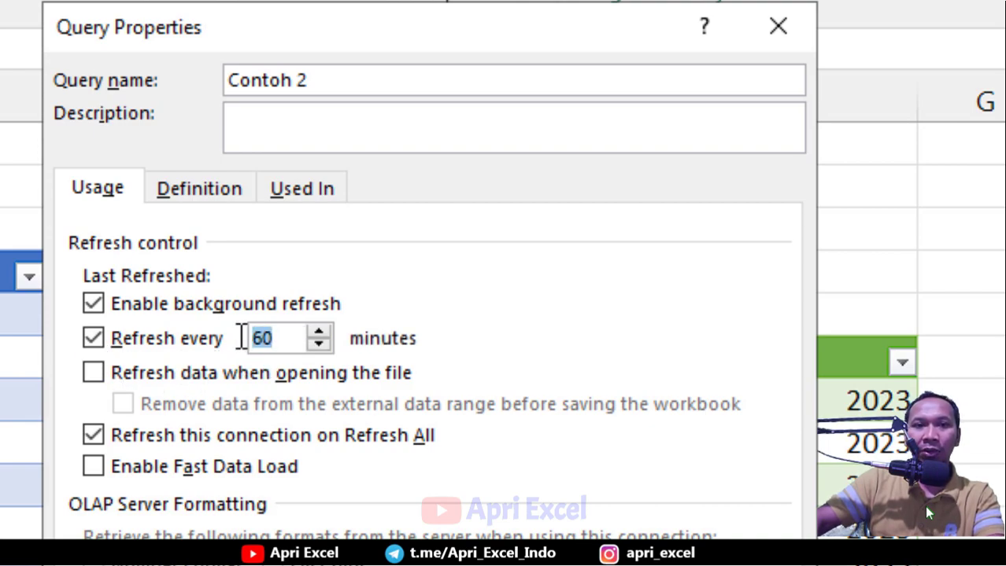
{"action": "type", "text": "5"}
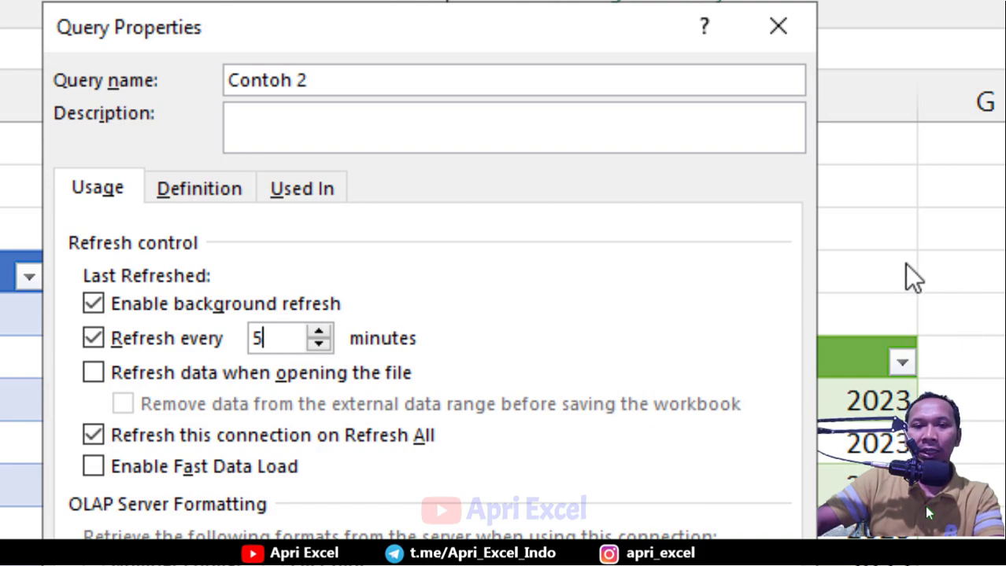
{"action": "left_click", "coordinate": [95, 376]}
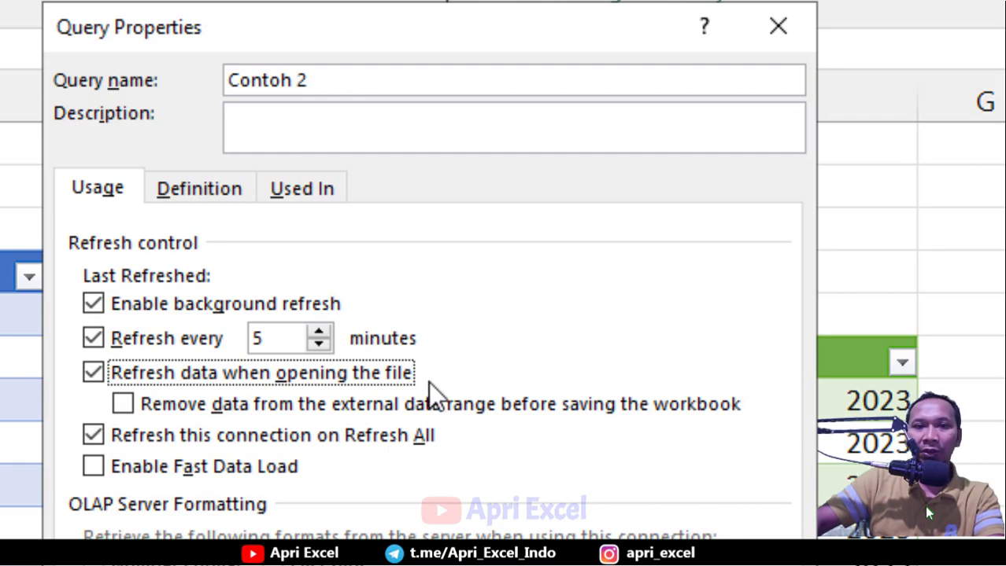
{"action": "left_click", "coordinate": [777, 26]}
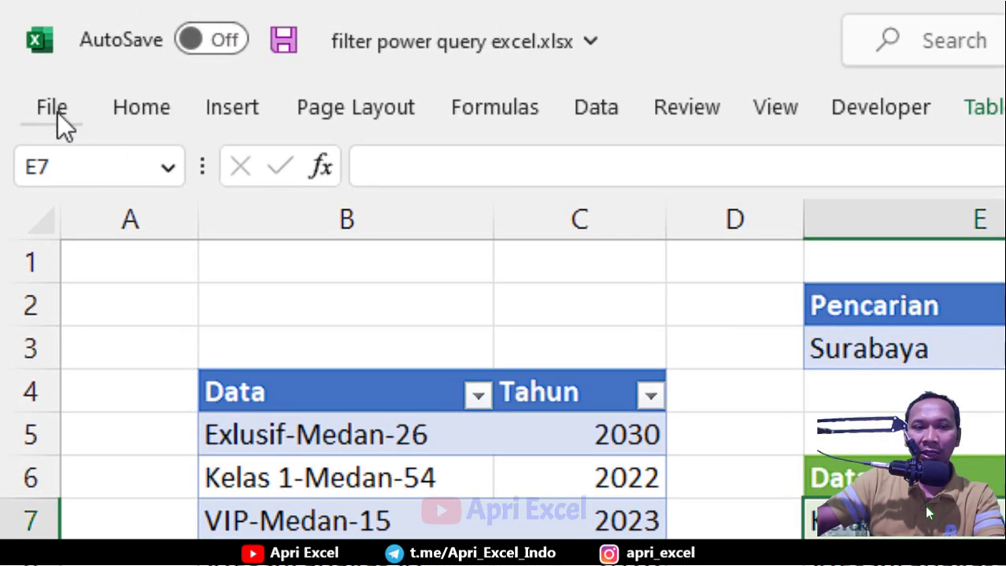
Check in the Trust Center's macro settings whether VBA macros are enabled, then accept the settings
{"action": "left_click", "coordinate": [59, 119]}
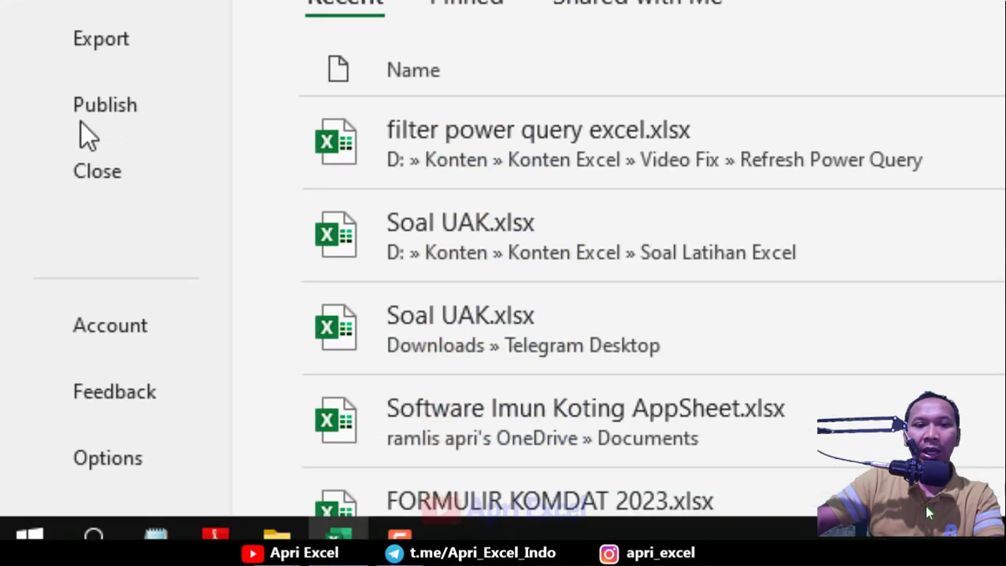
{"action": "left_click", "coordinate": [110, 466]}
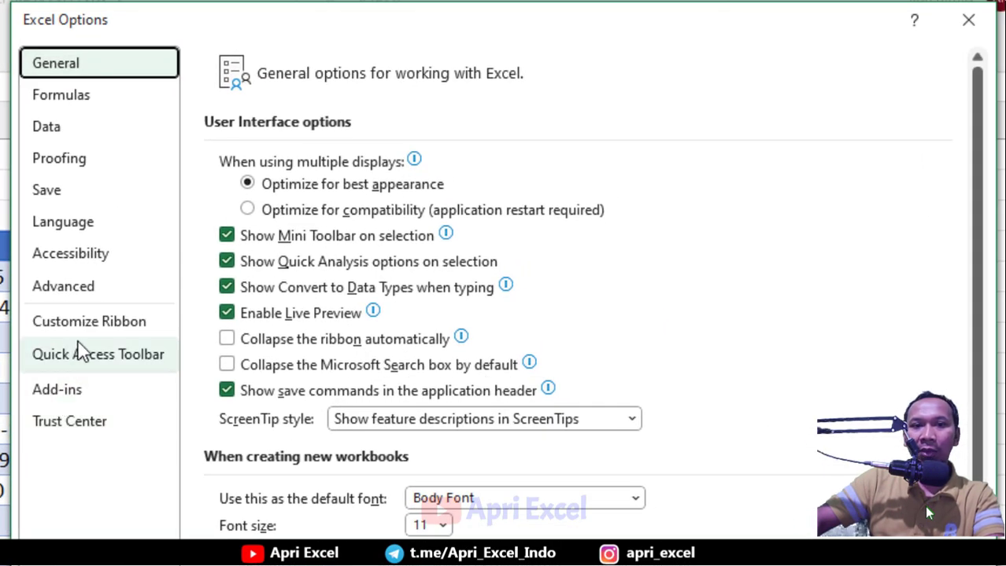
{"action": "left_click", "coordinate": [93, 425]}
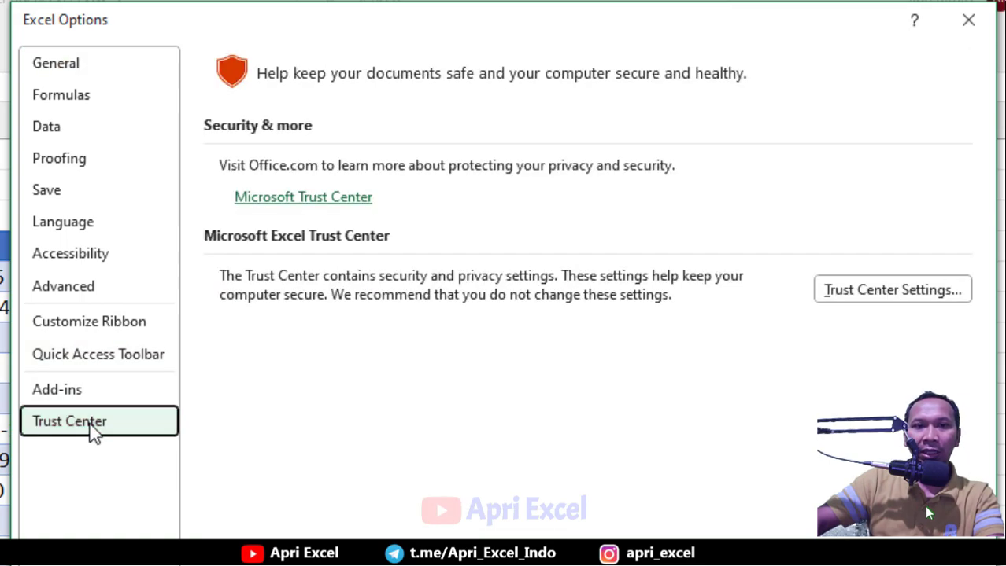
{"action": "left_click", "coordinate": [909, 296]}
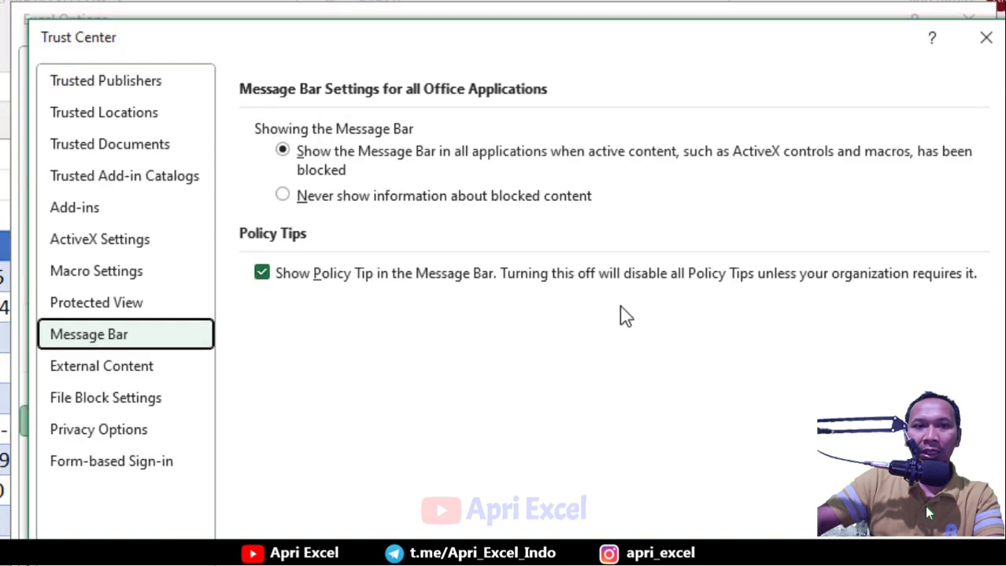
{"action": "left_click", "coordinate": [139, 282]}
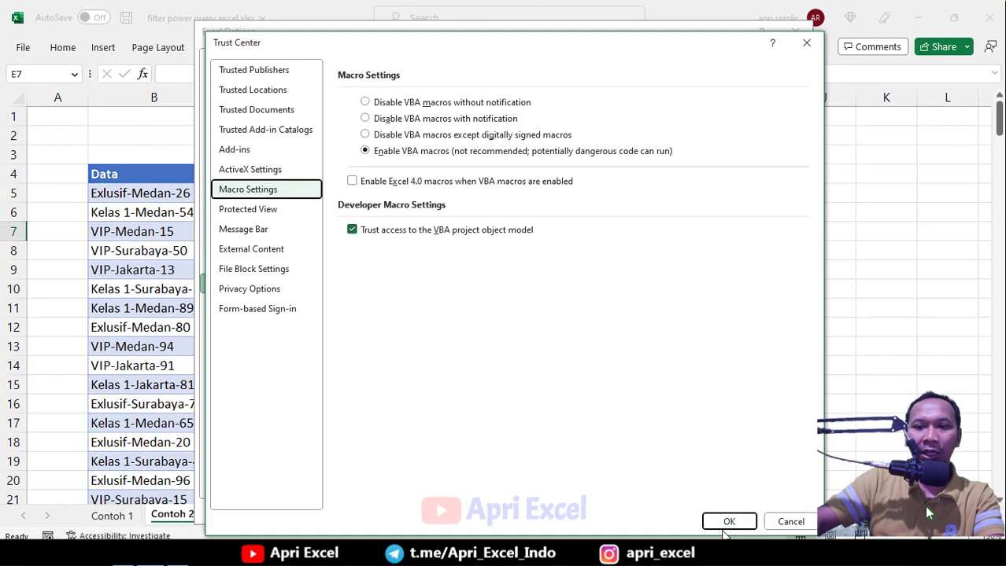
{"action": "left_click", "coordinate": [723, 522]}
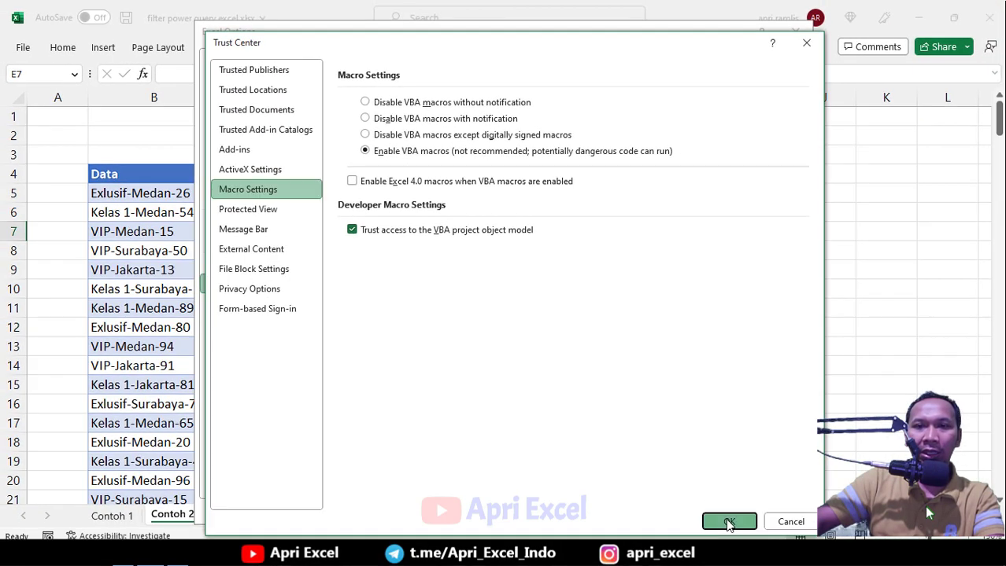
{"action": "left_click", "coordinate": [717, 511]}
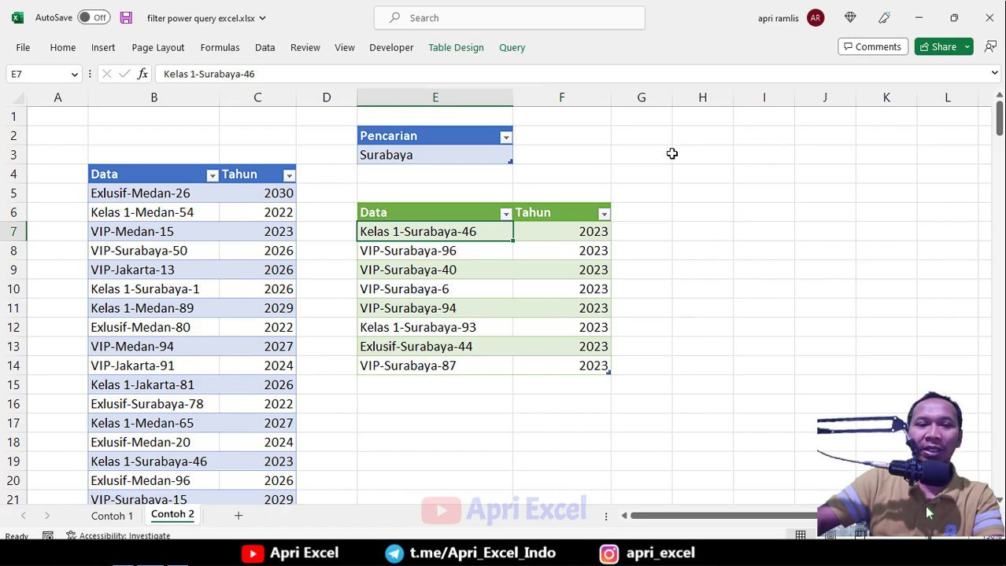
Close the workbook with its changes saved and switch to the Refresh Power Query folder in File Explorer
{"action": "left_click", "coordinate": [989, 18]}
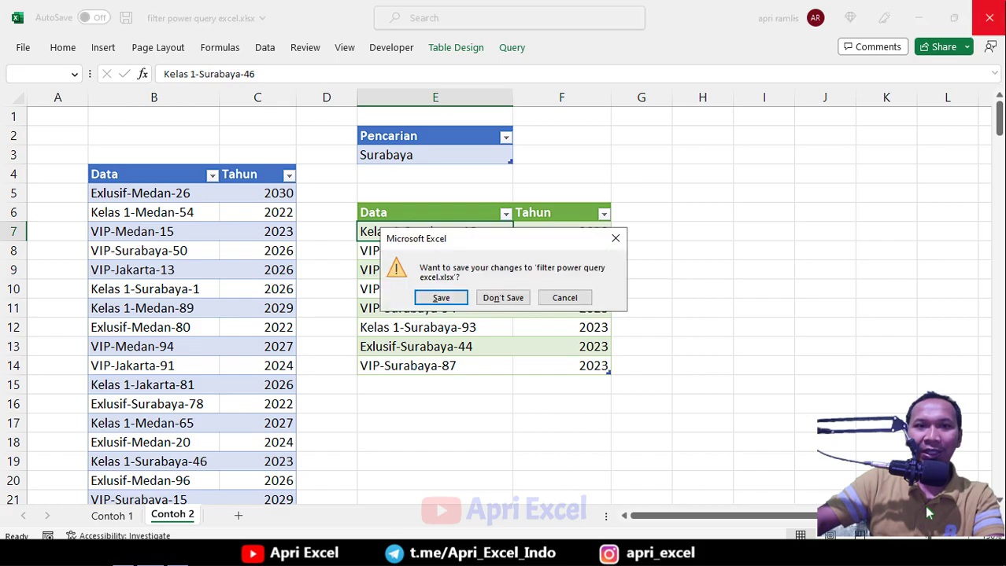
{"action": "left_click", "coordinate": [440, 298]}
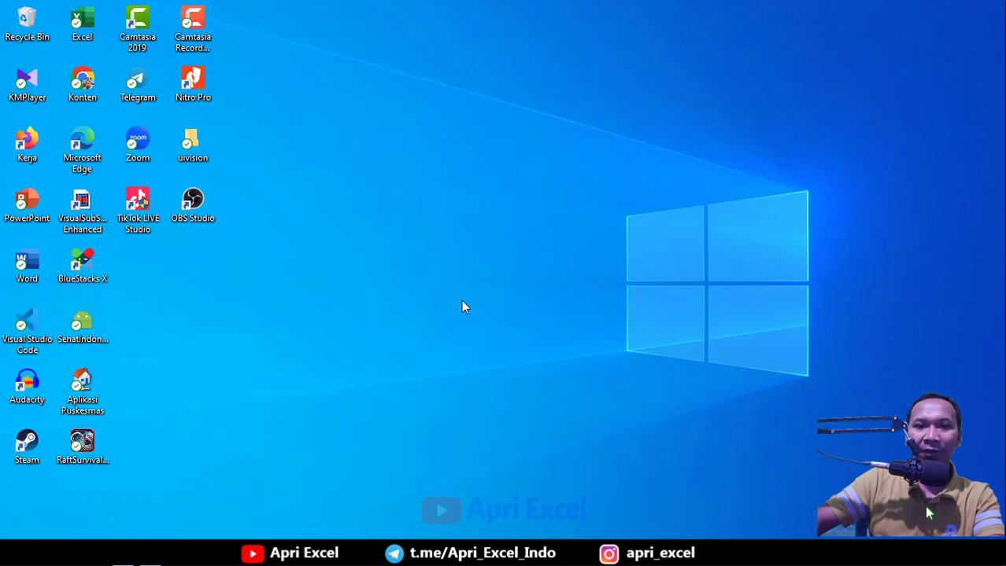
{"action": "key", "text": "alt+Tab"}
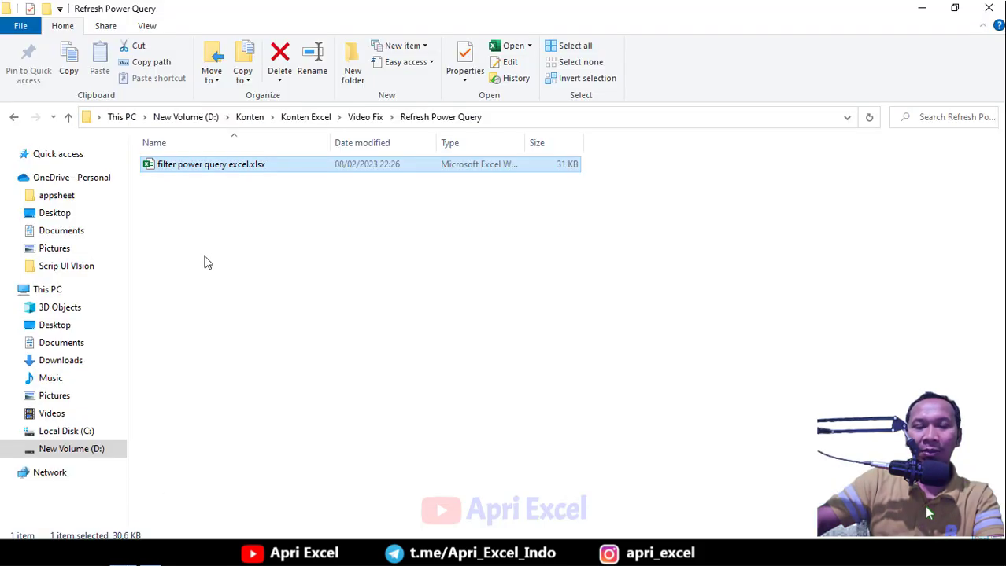
Open the workbook filter power query excel.xlsx and its Visual Basic editor, then shrink and move the editor window so the tables stay visible
{"action": "double_click", "coordinate": [187, 168]}
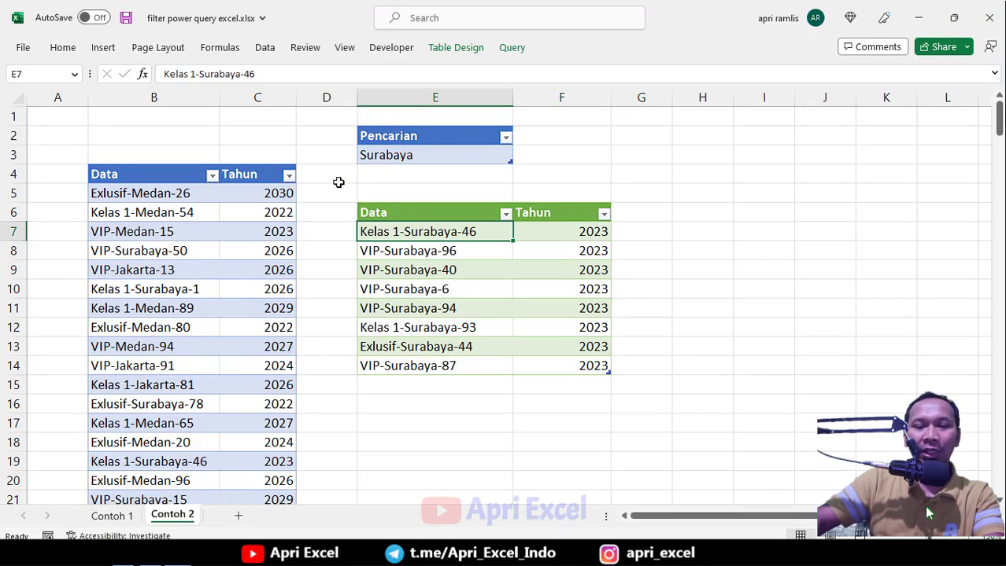
{"action": "left_click", "coordinate": [339, 182]}
{"action": "key", "text": "alt+F11"}
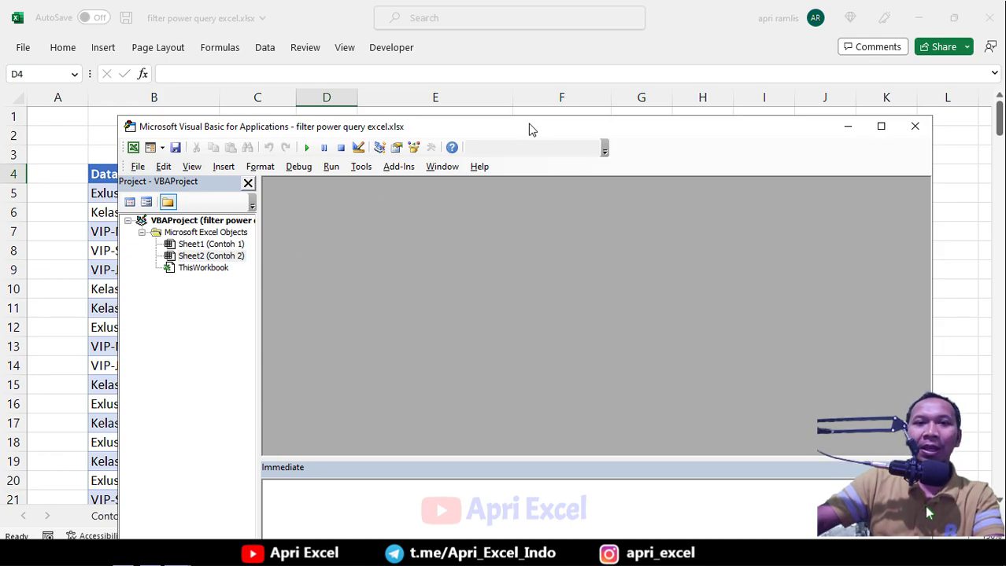
{"action": "left_click_drag", "start_coordinate": [530, 128], "coordinate": [572, 122]}
{"action": "left_click_drag", "start_coordinate": [201, 285], "coordinate": [611, 212]}
{"action": "left_click_drag", "start_coordinate": [774, 99], "coordinate": [742, 28]}
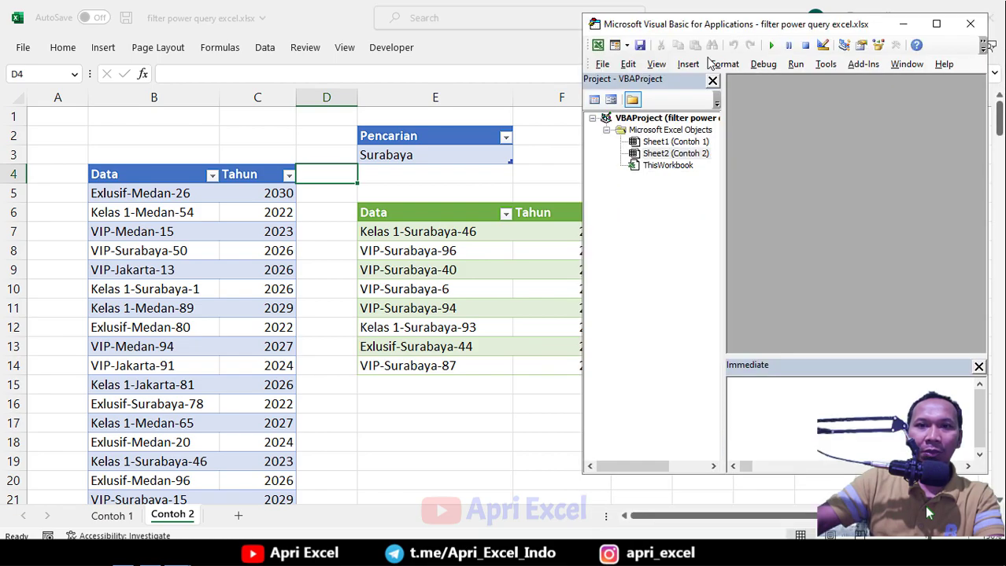
Check in the ribbon customization options whether the Developer tab is enabled, then accept the options
{"action": "left_click", "coordinate": [424, 183]}
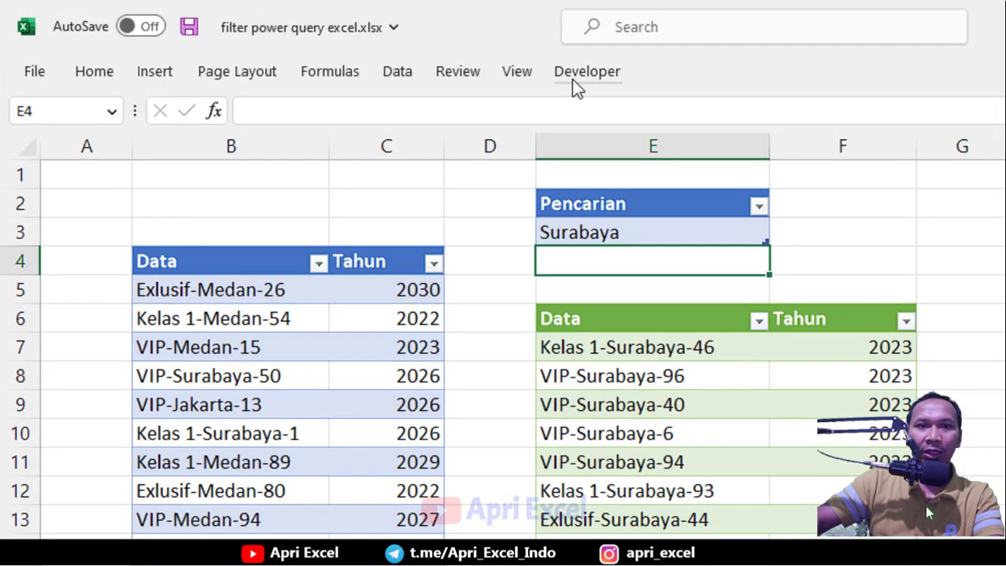
{"action": "left_click", "coordinate": [578, 73]}
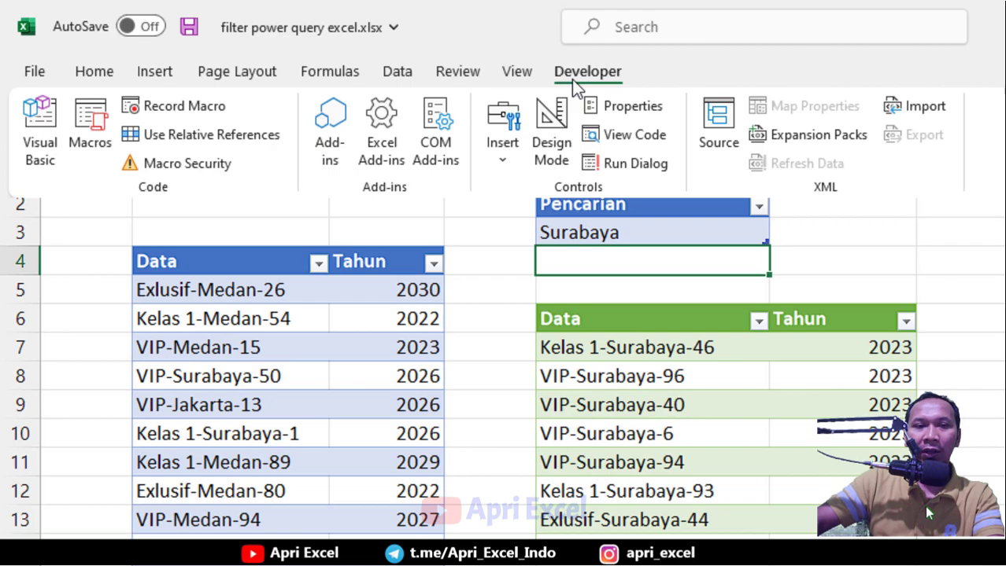
{"action": "left_click", "coordinate": [571, 80]}
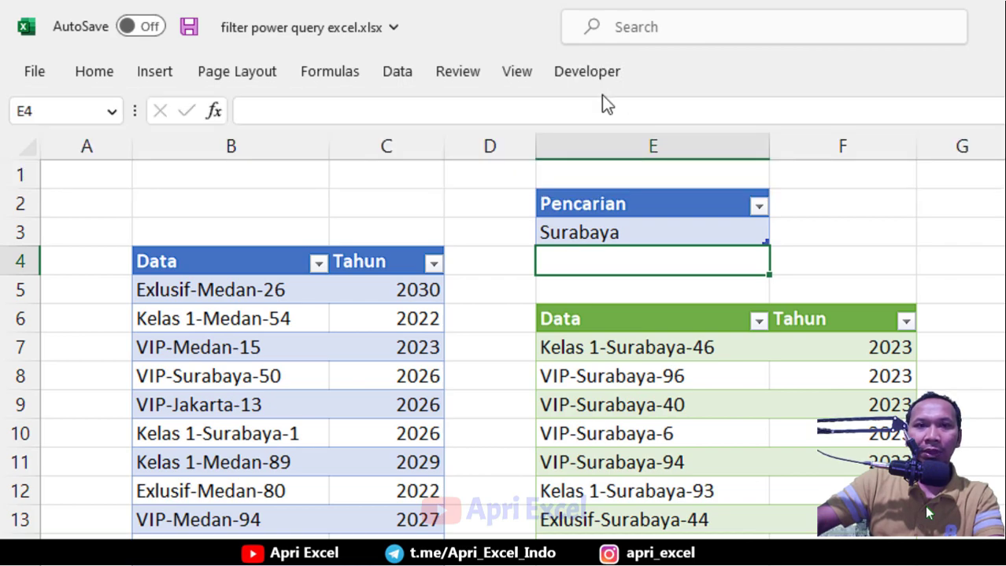
{"action": "right_click", "coordinate": [533, 88]}
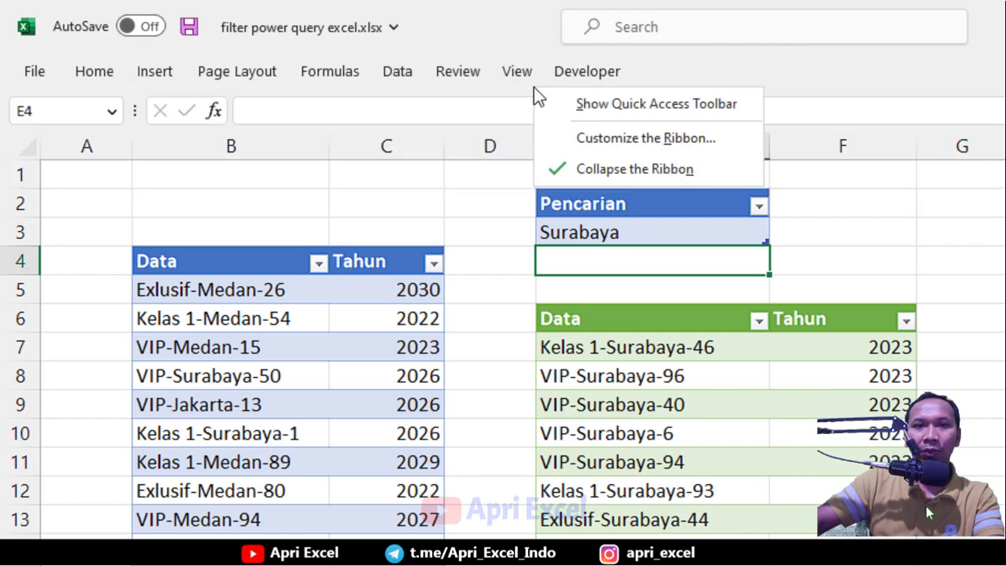
{"action": "left_click", "coordinate": [598, 139]}
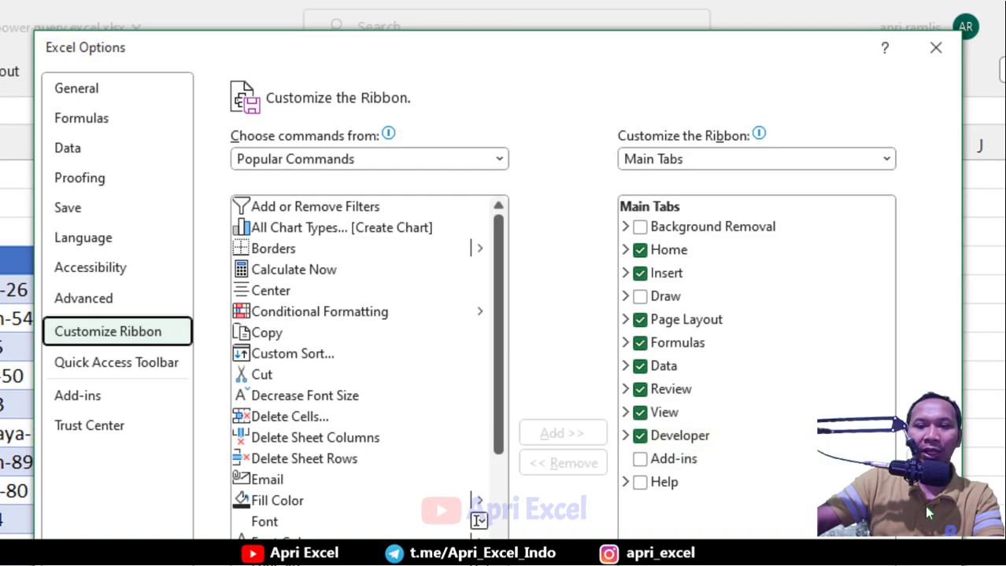
{"action": "key", "text": "Return"}
Record a macro named Macro1 in this workbook that selects cell E7 and refreshes all queries, then collapse the ribbon
{"action": "left_click", "coordinate": [322, 81]}
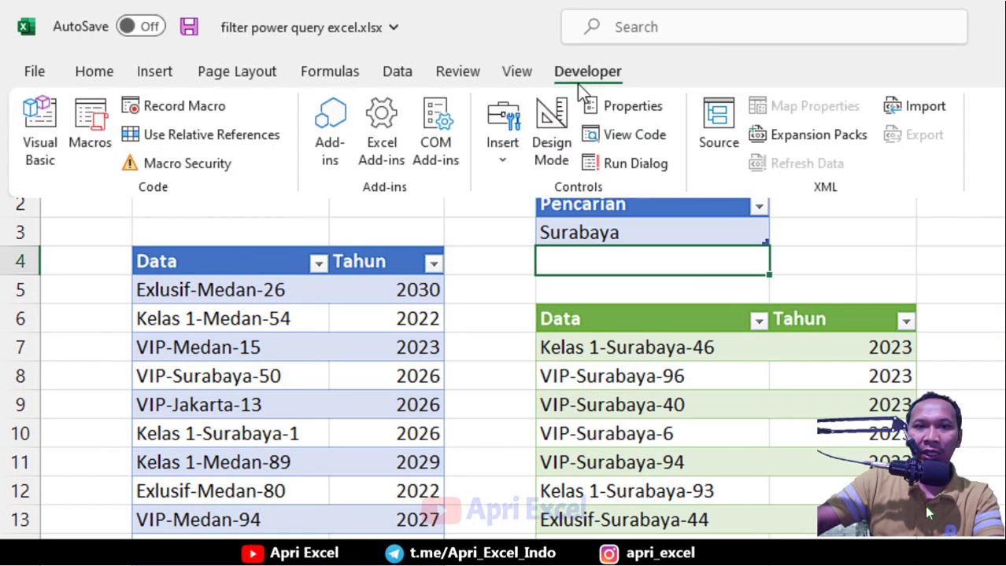
{"action": "left_click", "coordinate": [201, 105]}
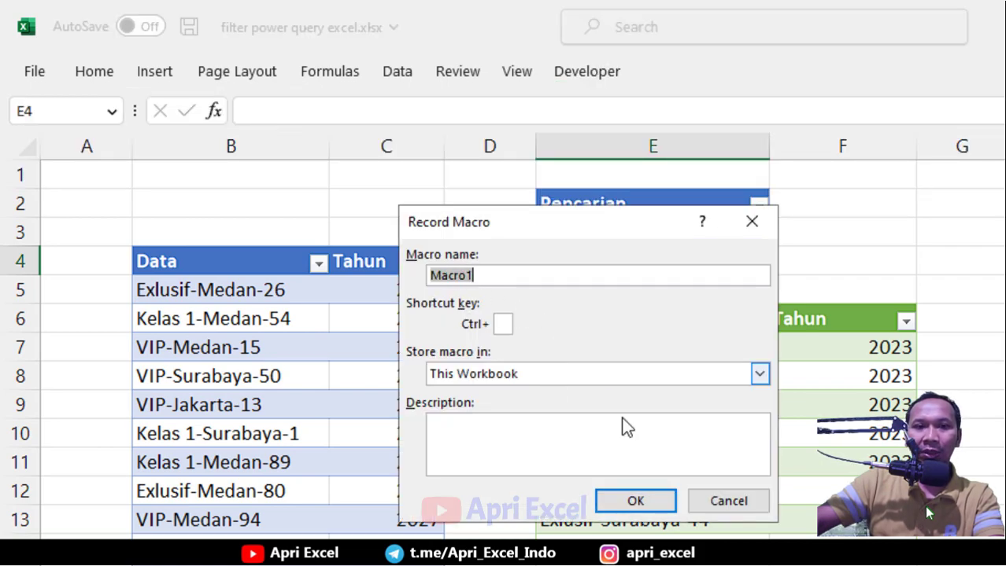
{"action": "left_click", "coordinate": [638, 507]}
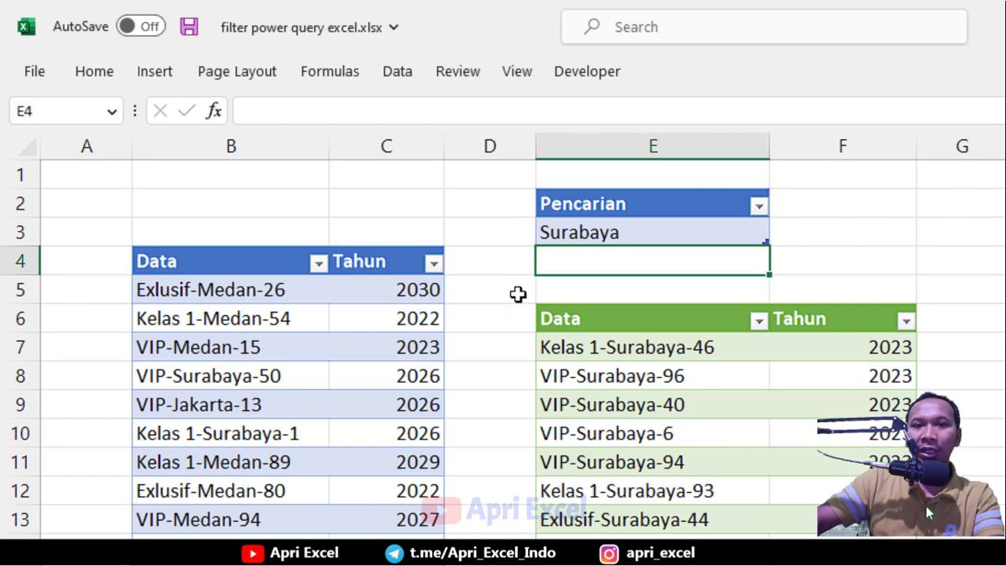
{"action": "left_click", "coordinate": [606, 340]}
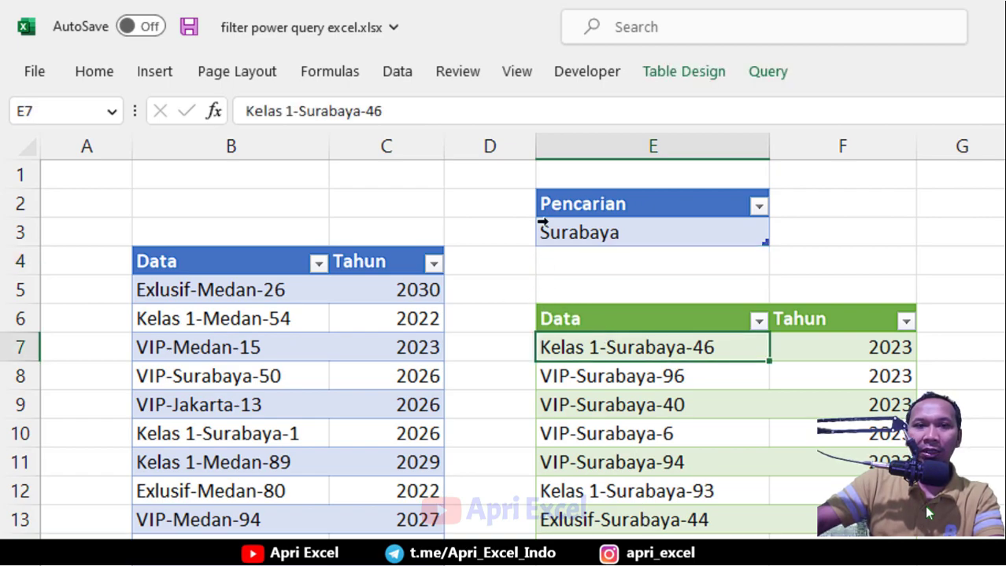
{"action": "left_click", "coordinate": [405, 73]}
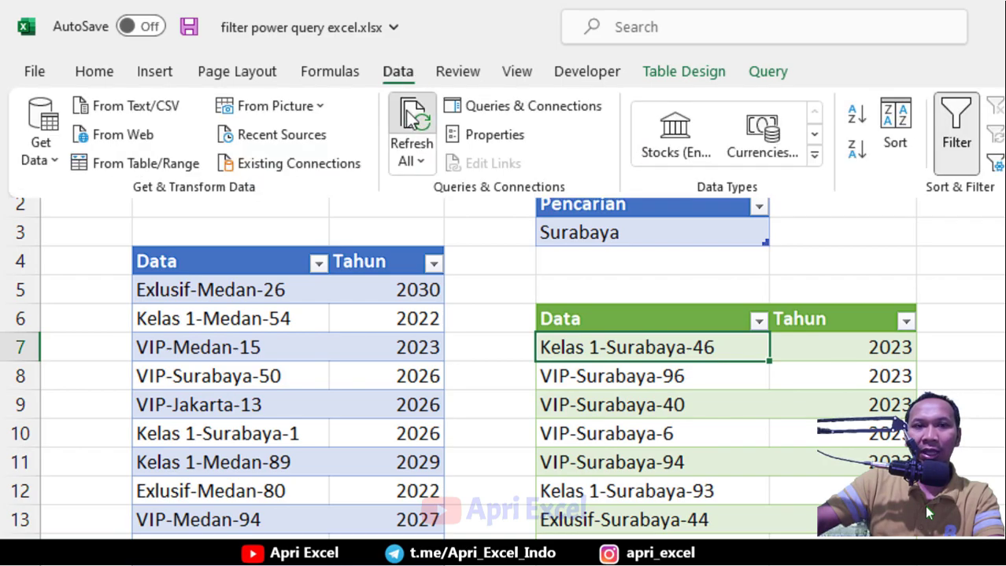
{"action": "left_click", "coordinate": [406, 111]}
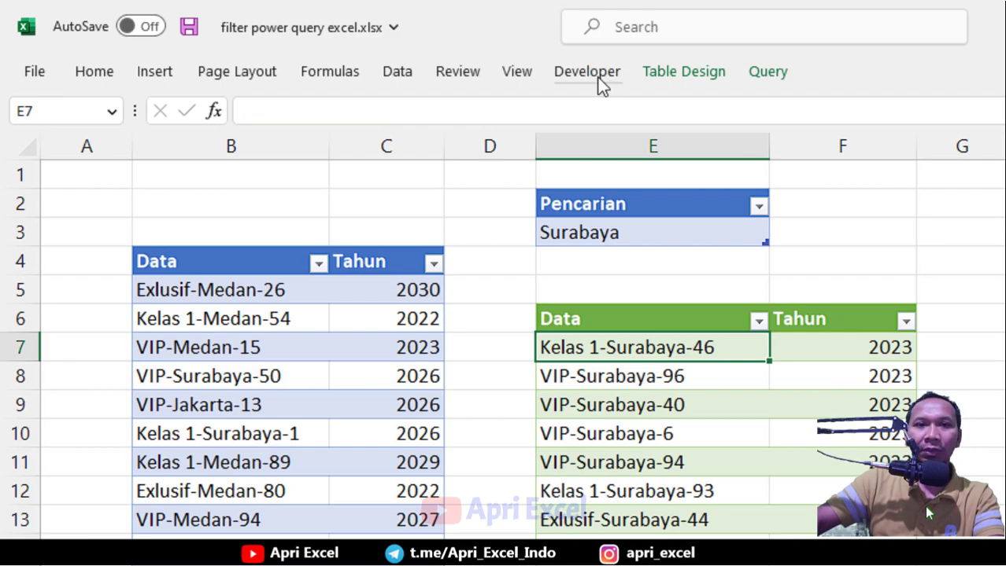
{"action": "left_click", "coordinate": [598, 78]}
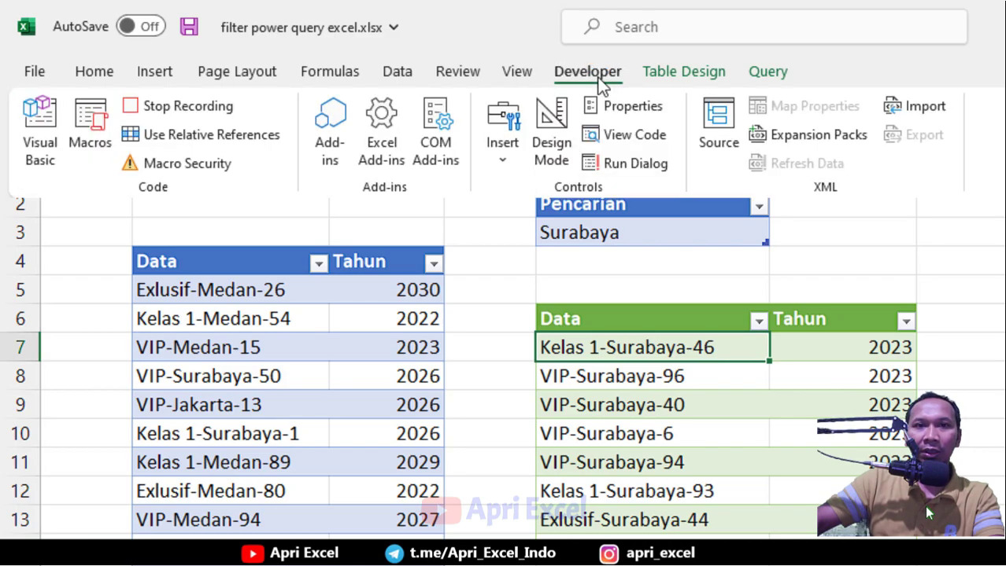
{"action": "left_click", "coordinate": [212, 110]}
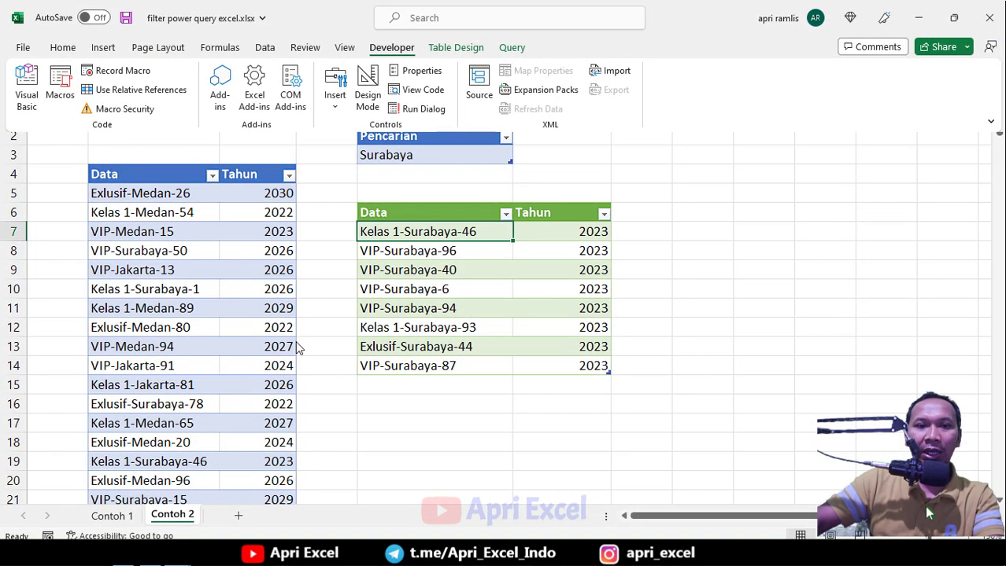
{"action": "key", "text": "ctrl+F1"}
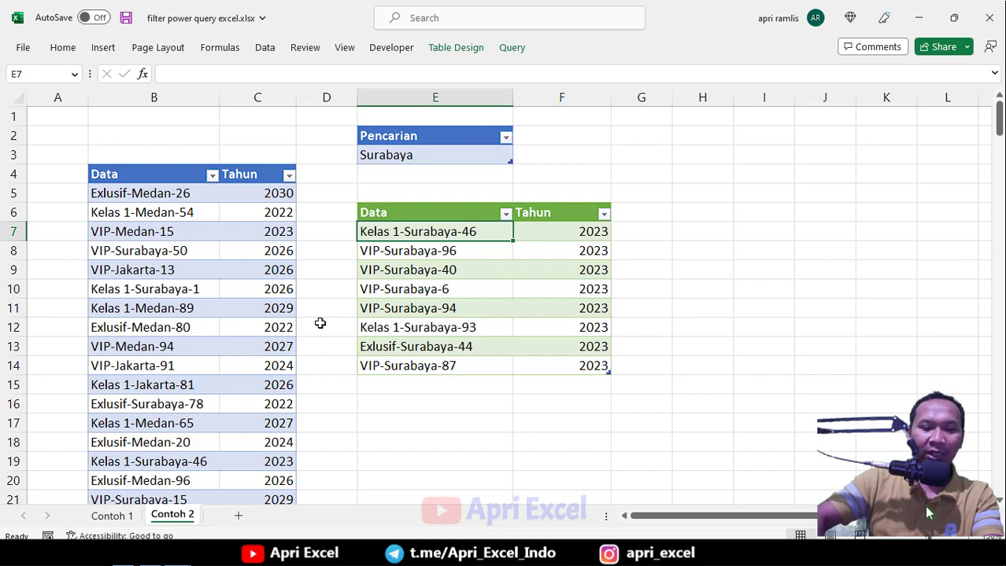
Open the code of Module1 in the Visual Basic editor and widen the editor window
{"action": "key", "text": "alt+F11"}
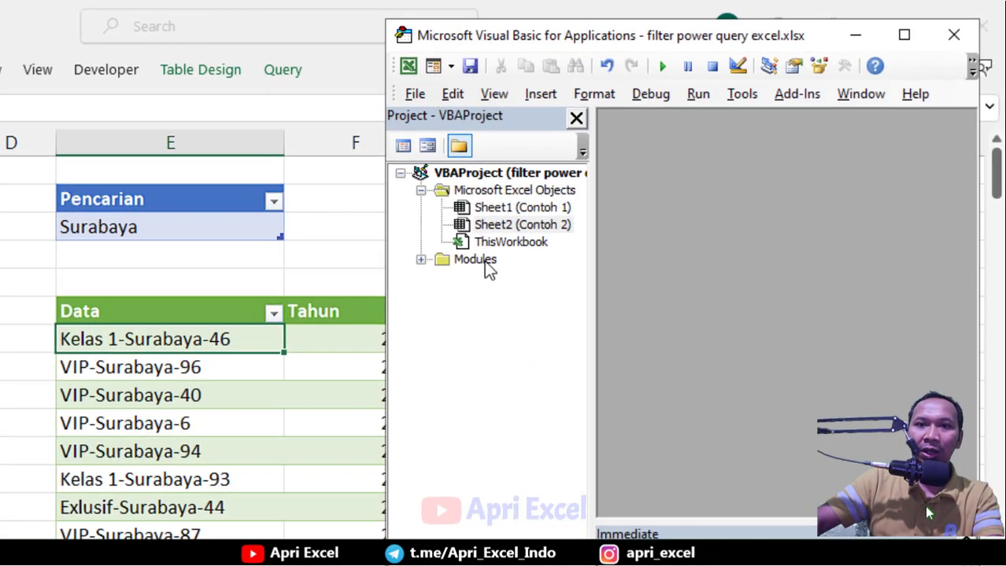
{"action": "double_click", "coordinate": [525, 237]}
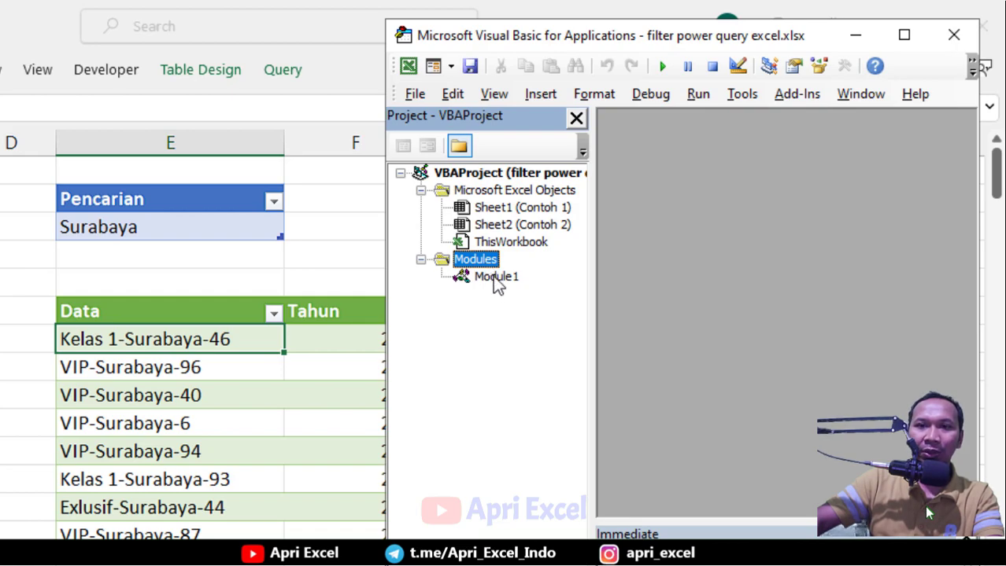
{"action": "double_click", "coordinate": [494, 277]}
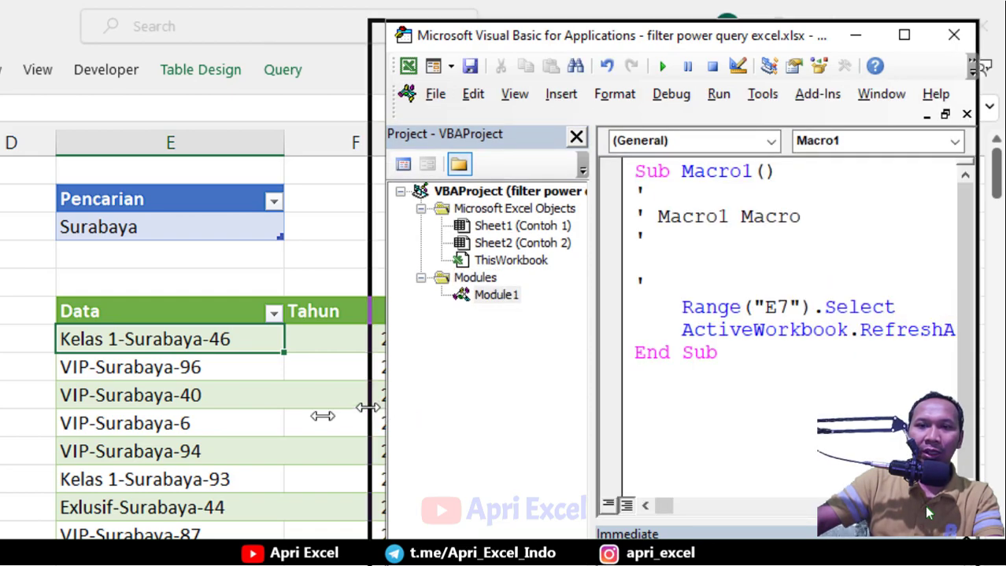
{"action": "left_click_drag", "start_coordinate": [385, 405], "coordinate": [103, 405]}
Delete the comment lines and the Range("E7").Select line from Macro1, and copy the remaining ActiveWorkbook.RefreshAll line
{"action": "left_click_drag", "start_coordinate": [713, 312], "coordinate": [396, 315]}
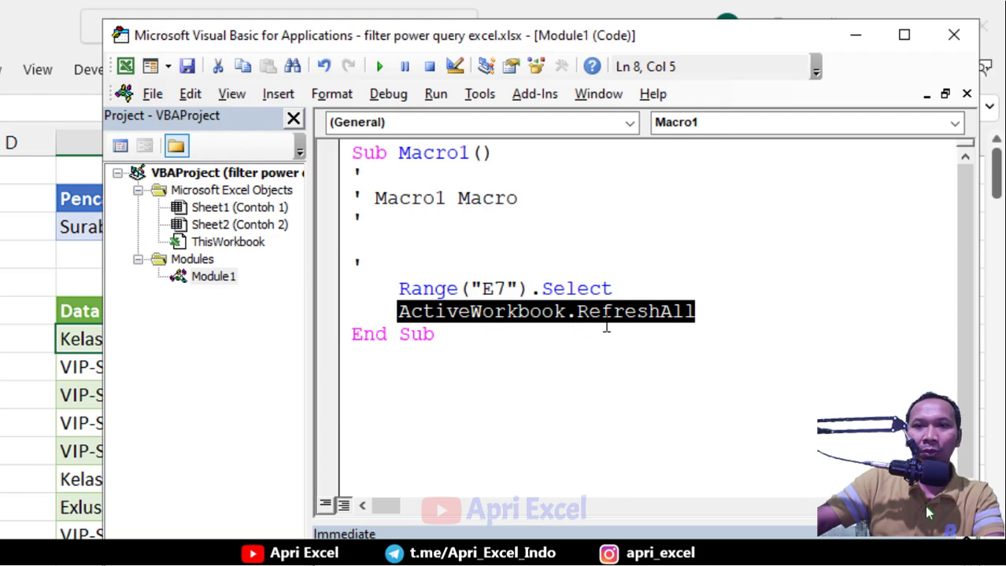
{"action": "left_click_drag", "start_coordinate": [635, 287], "coordinate": [334, 182]}
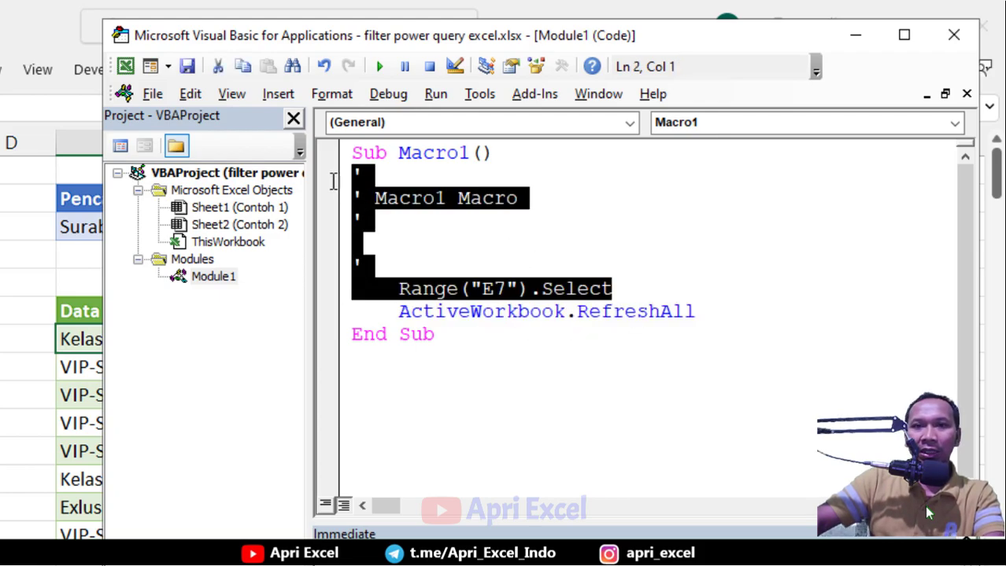
{"action": "key", "text": "Delete"}
{"action": "left_click_drag", "start_coordinate": [745, 174], "coordinate": [421, 176]}
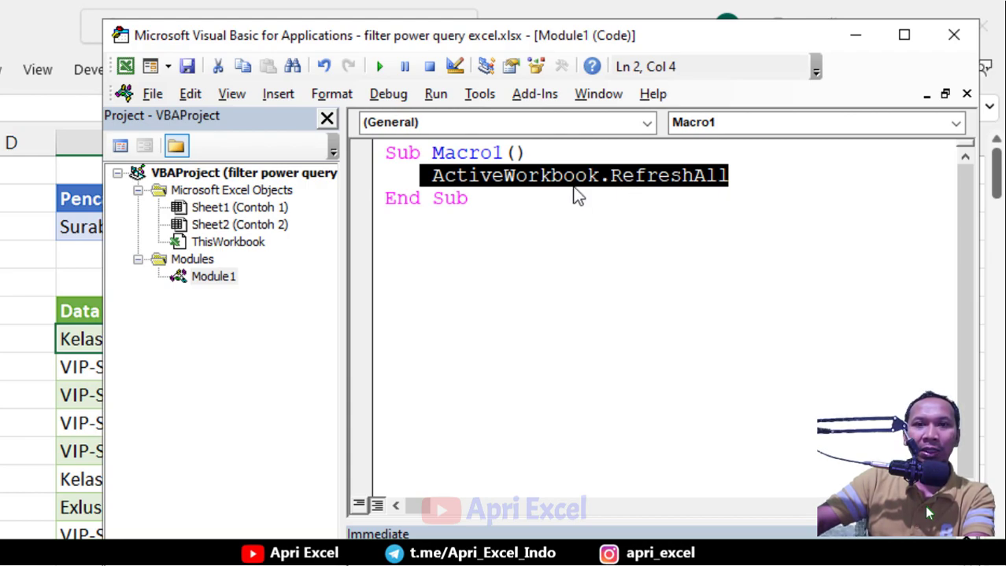
{"action": "left_click", "coordinate": [690, 173]}
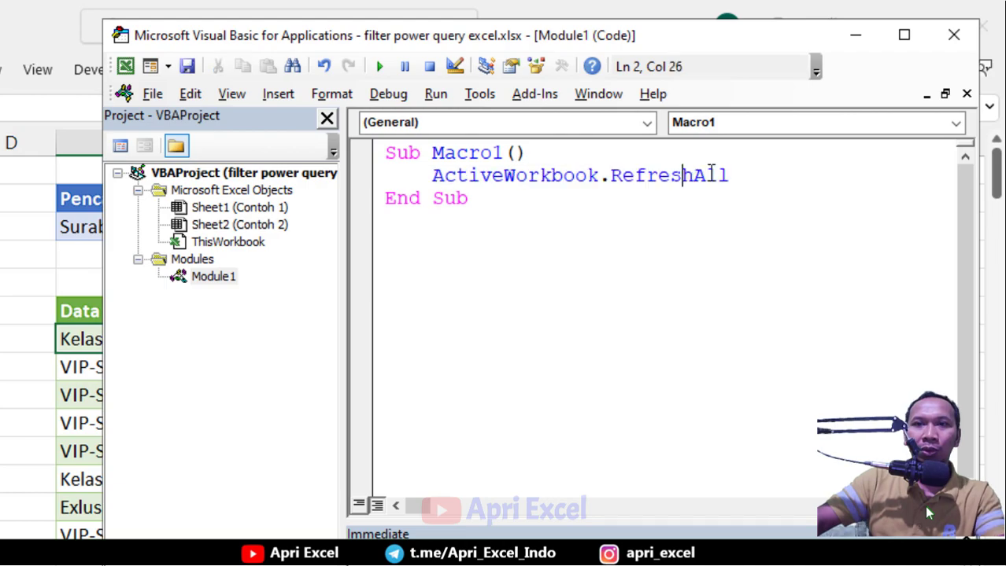
{"action": "left_click_drag", "start_coordinate": [745, 173], "coordinate": [379, 174]}
{"action": "key", "text": "ctrl+c"}
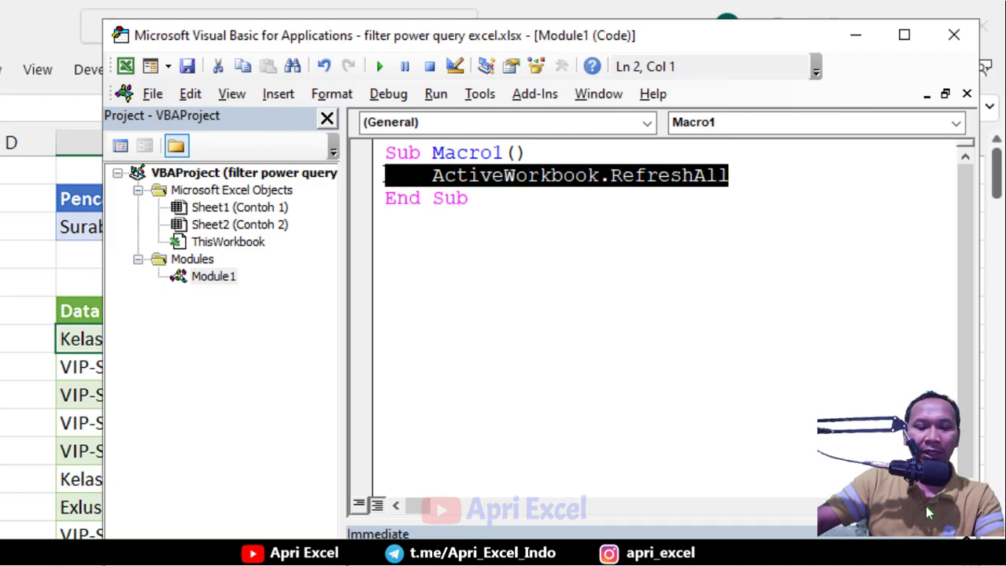
Examine the sheet modules and the standard module Module1 in the VBA project tree
{"action": "left_click", "coordinate": [227, 207]}
{"action": "left_click", "coordinate": [226, 224]}
{"action": "left_click", "coordinate": [224, 208]}
{"action": "left_click", "coordinate": [221, 226]}
{"action": "left_click", "coordinate": [224, 207]}
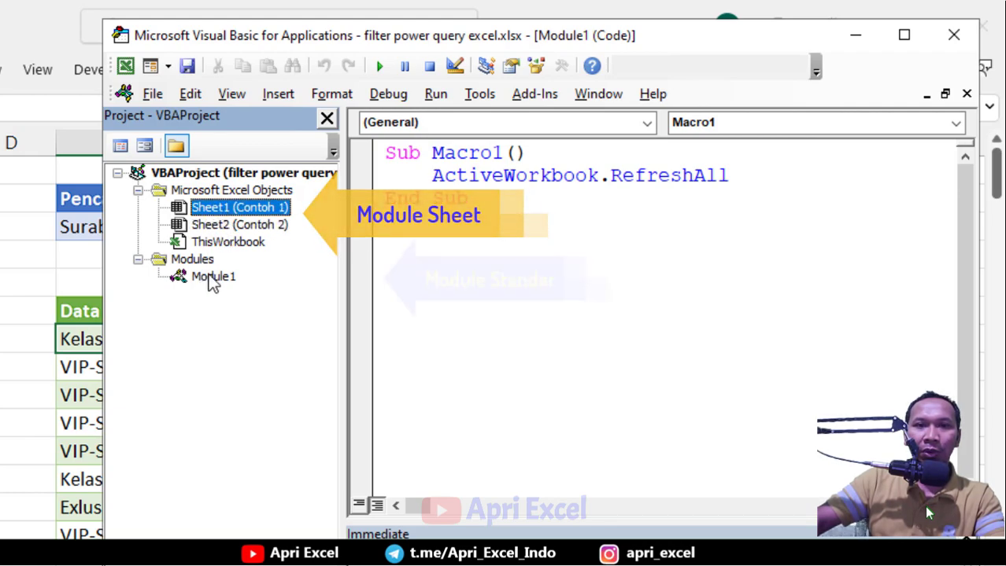
{"action": "left_click", "coordinate": [211, 278]}
{"action": "left_click", "coordinate": [224, 191]}
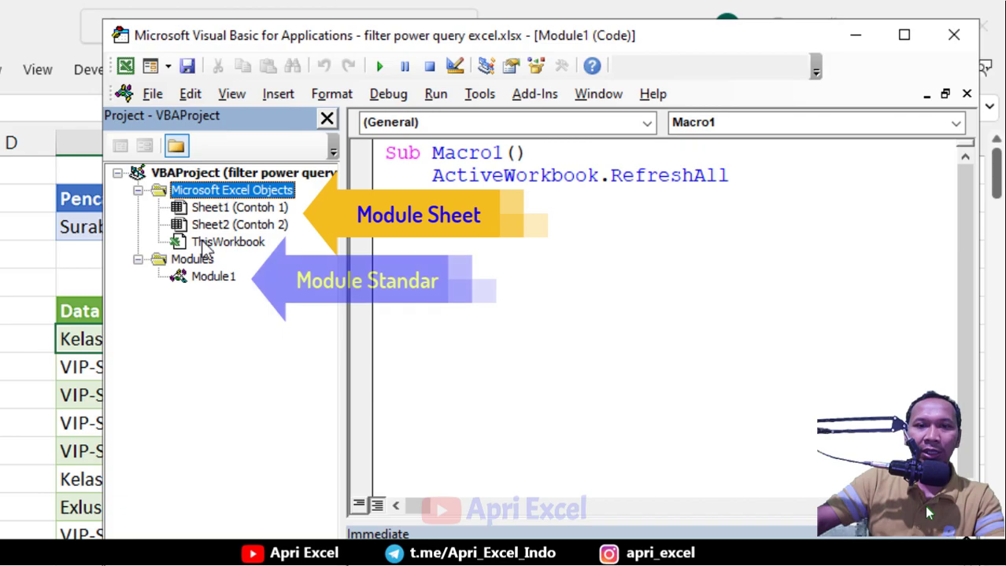
{"action": "left_click", "coordinate": [203, 278]}
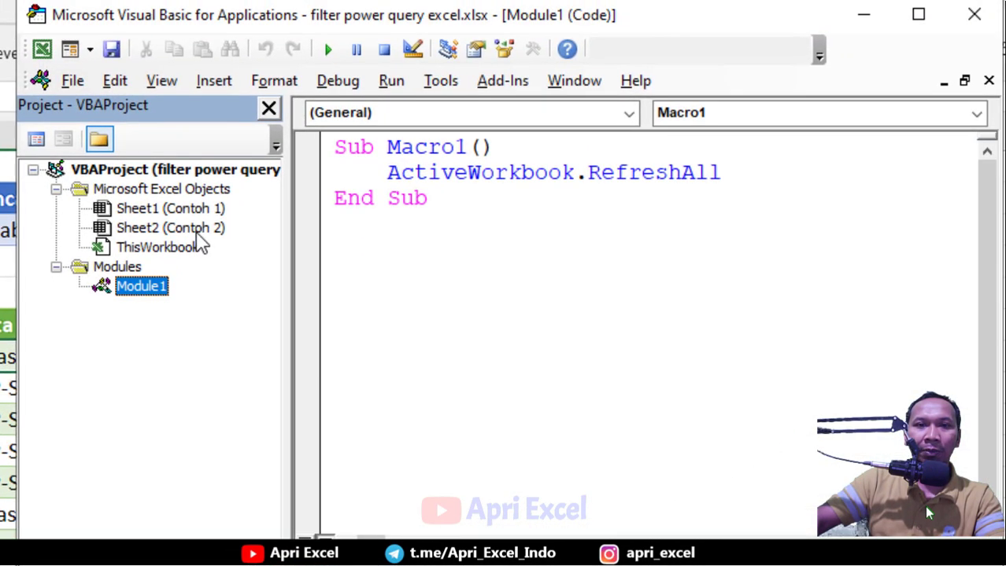
Add a Worksheet_Activate event procedure to the code of Sheet2 (Contoh 2)
{"action": "double_click", "coordinate": [198, 232]}
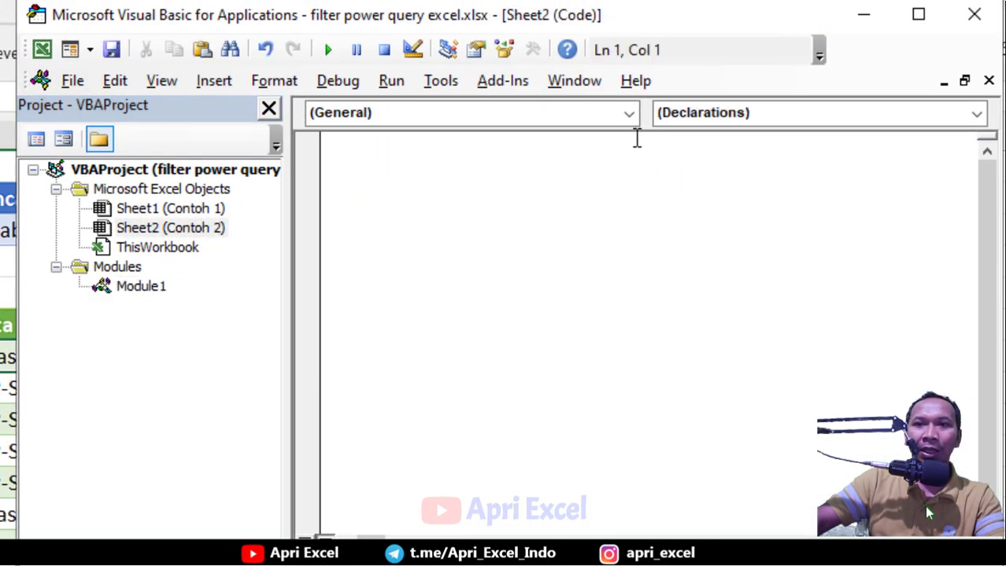
{"action": "left_click", "coordinate": [628, 114]}
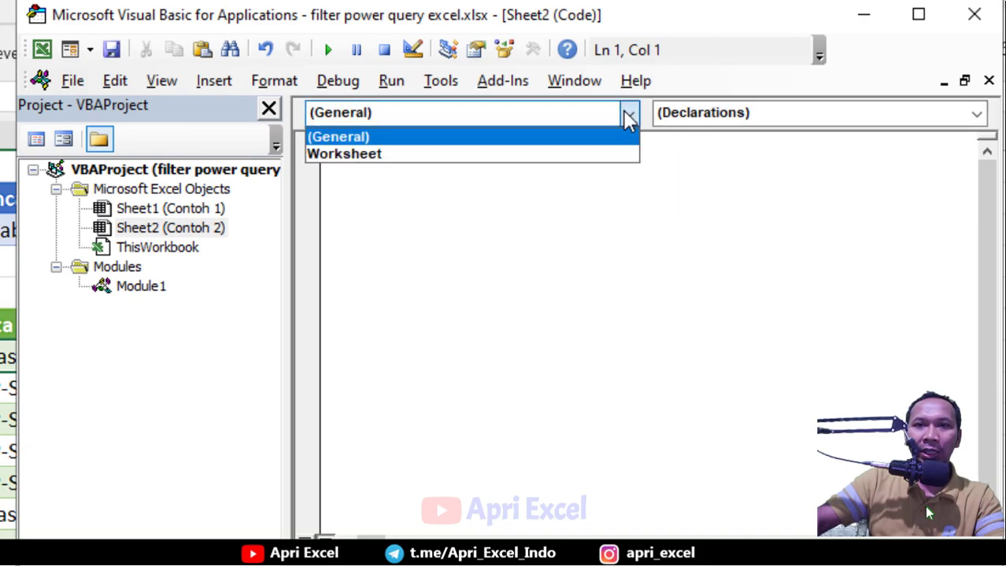
{"action": "left_click", "coordinate": [573, 157]}
{"action": "left_click", "coordinate": [767, 120]}
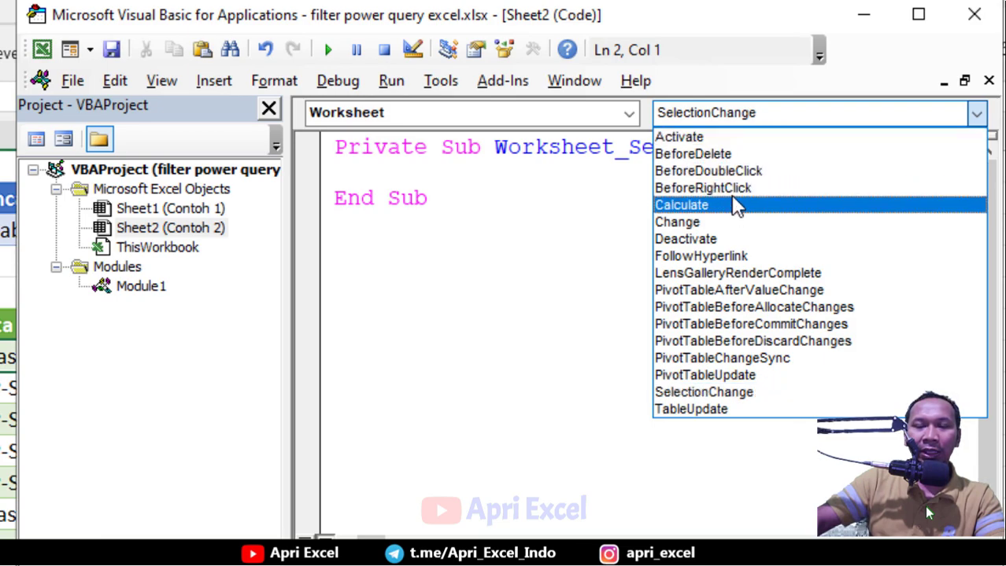
{"action": "left_click", "coordinate": [743, 138]}
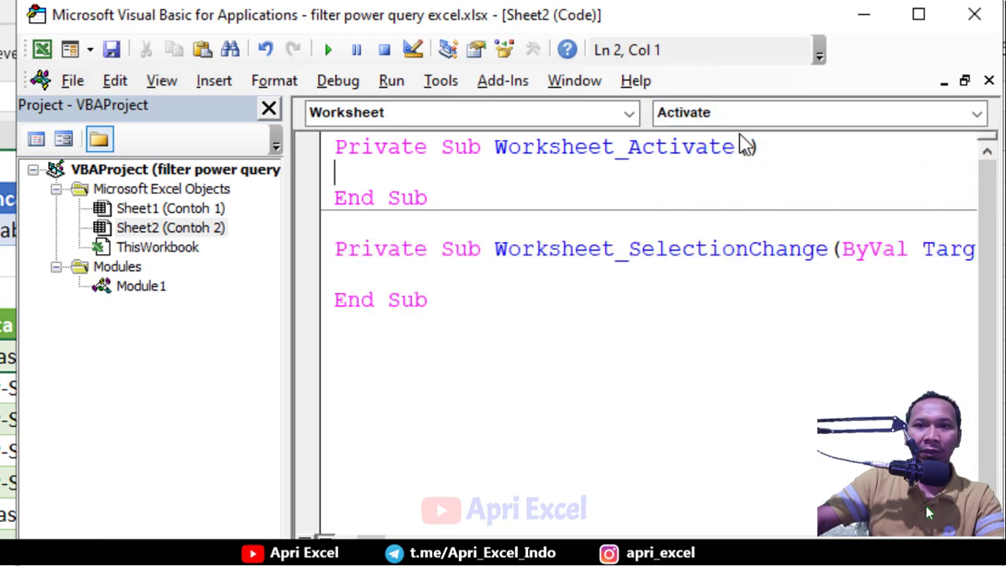
Delete the empty Worksheet_SelectionChange procedure and paste the ActiveWorkbook.RefreshAll line into Worksheet_Activate
{"action": "left_click_drag", "start_coordinate": [476, 305], "coordinate": [326, 237]}
{"action": "key", "text": "Delete"}
{"action": "left_click", "coordinate": [448, 162]}
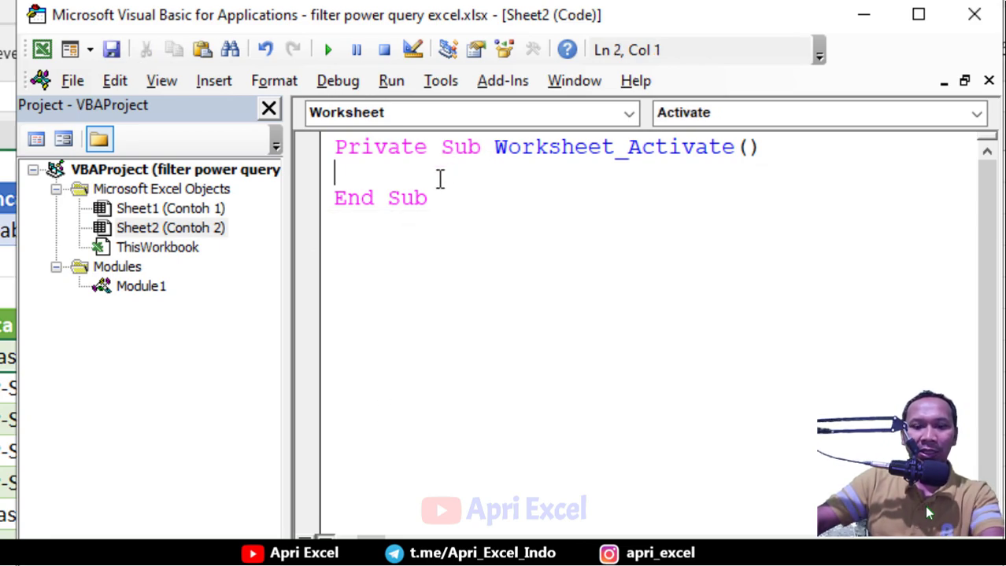
{"action": "key", "text": "ctrl+v"}
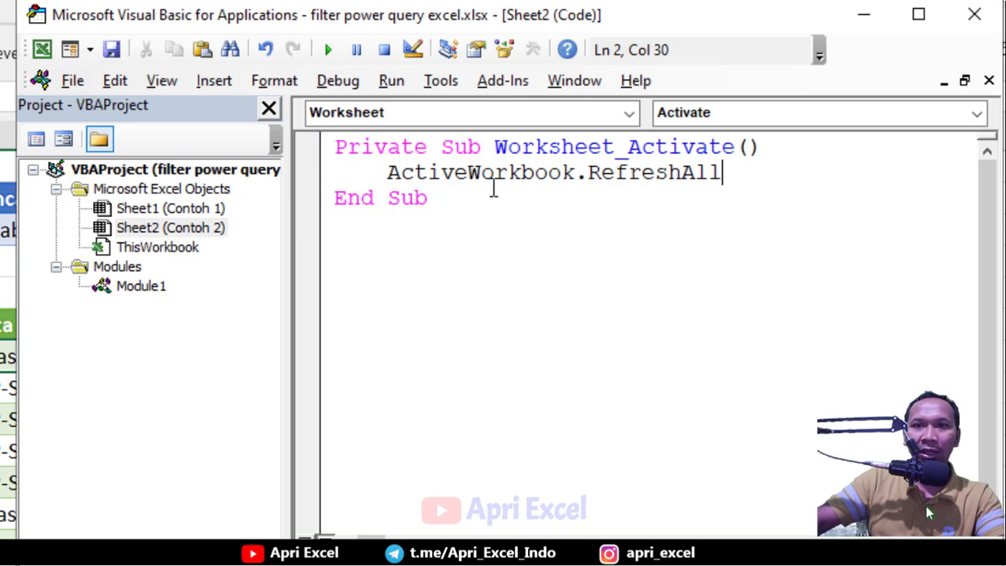
{"action": "left_click", "coordinate": [534, 276]}
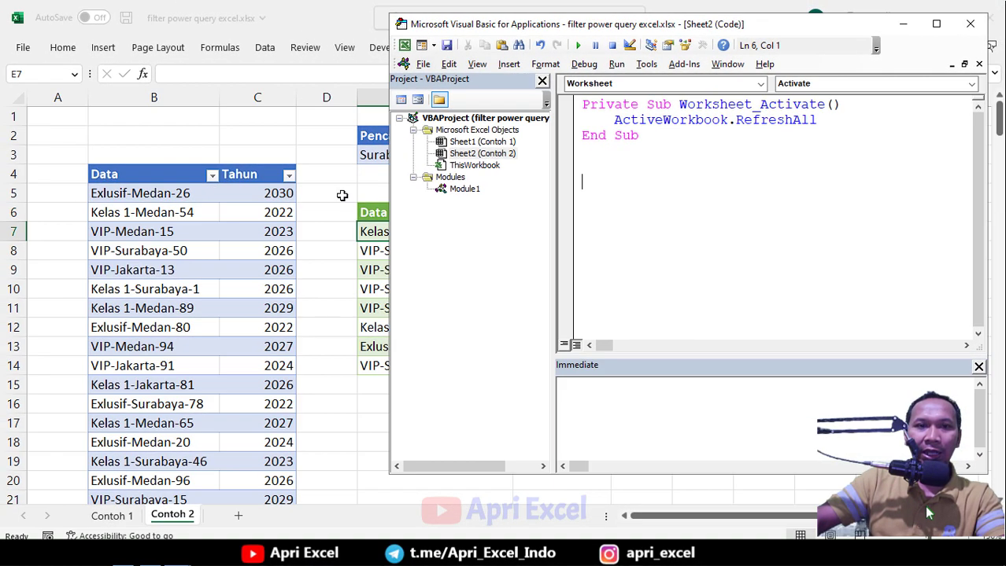
Return to the workbook and test the activation refresh by switching to sheet Contoh 1 and back to Contoh 2
{"action": "left_click", "coordinate": [342, 195]}
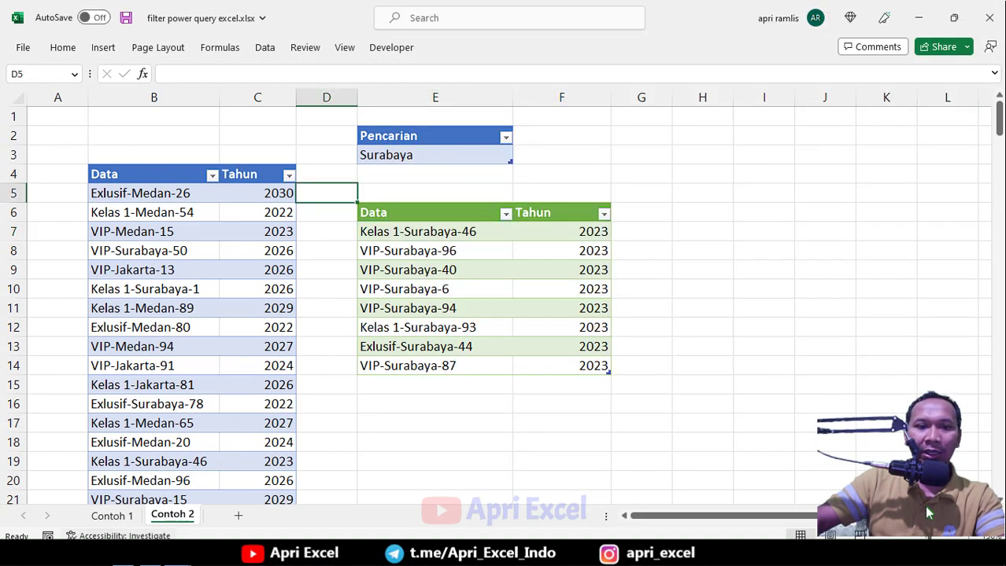
{"action": "left_click", "coordinate": [103, 523]}
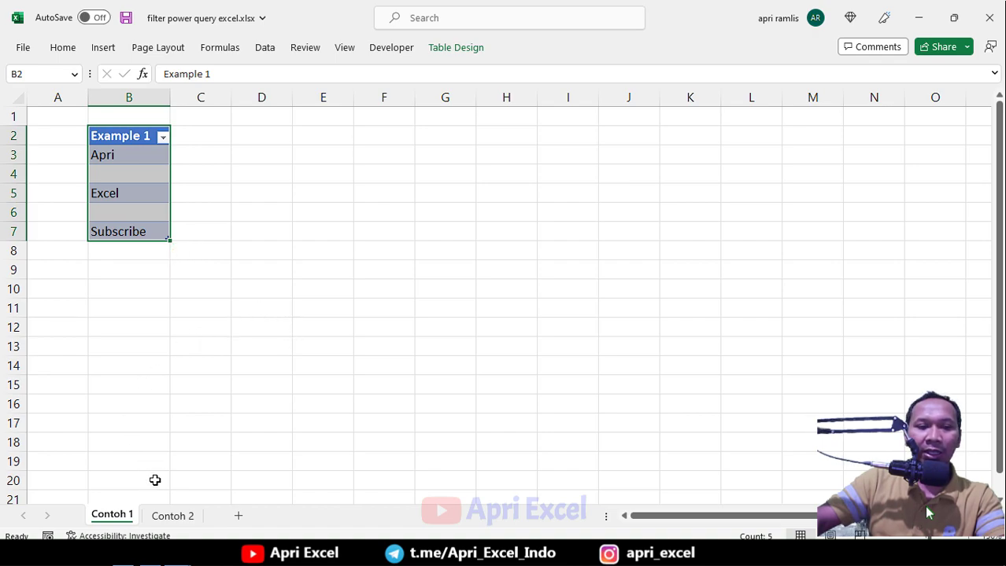
{"action": "left_click", "coordinate": [172, 517]}
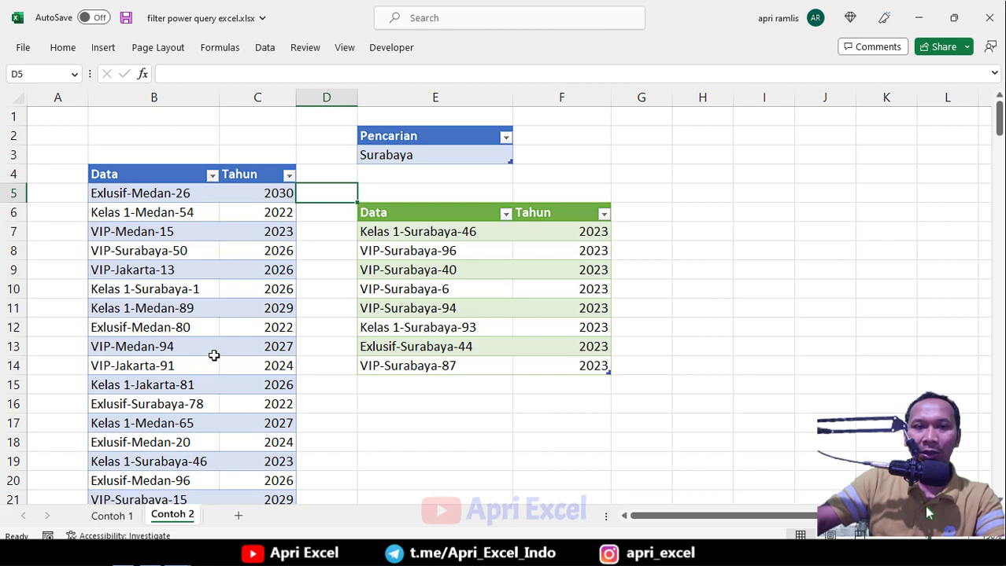
Show the workbook's queries and connections, and reactivate sheet Contoh 2 from Contoh 1 to watch the query refresh
{"action": "left_click", "coordinate": [265, 49]}
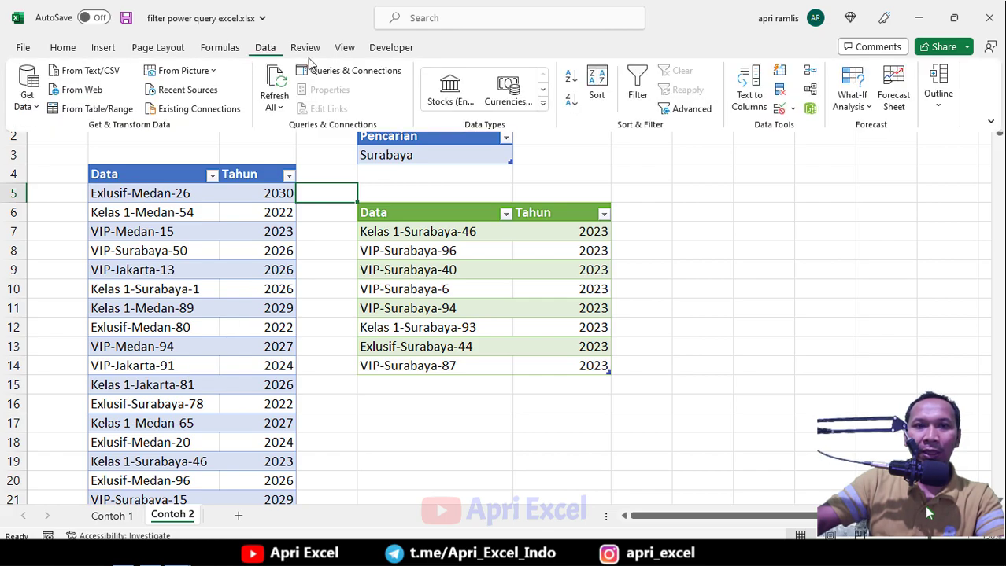
{"action": "left_click", "coordinate": [346, 74]}
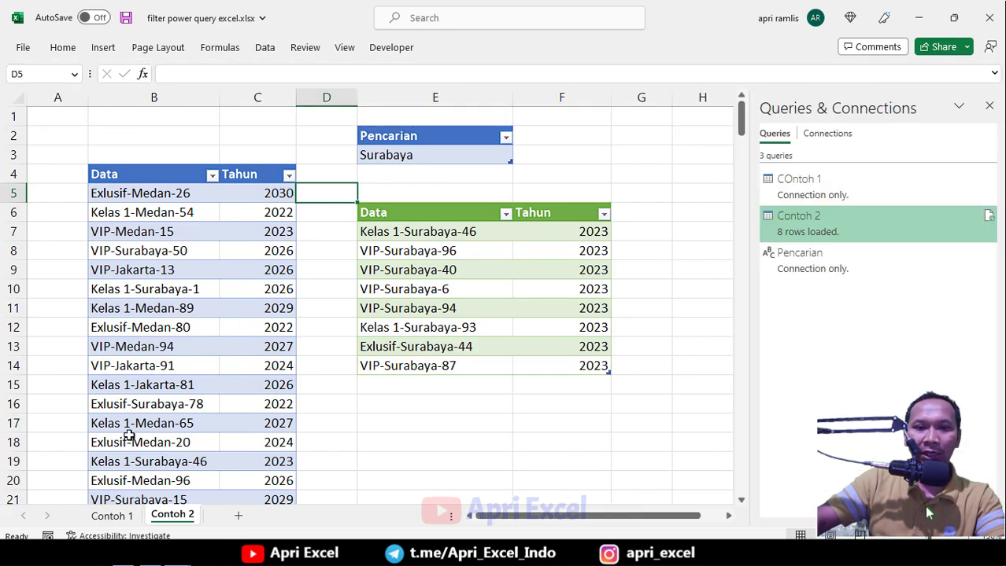
{"action": "left_click", "coordinate": [116, 517]}
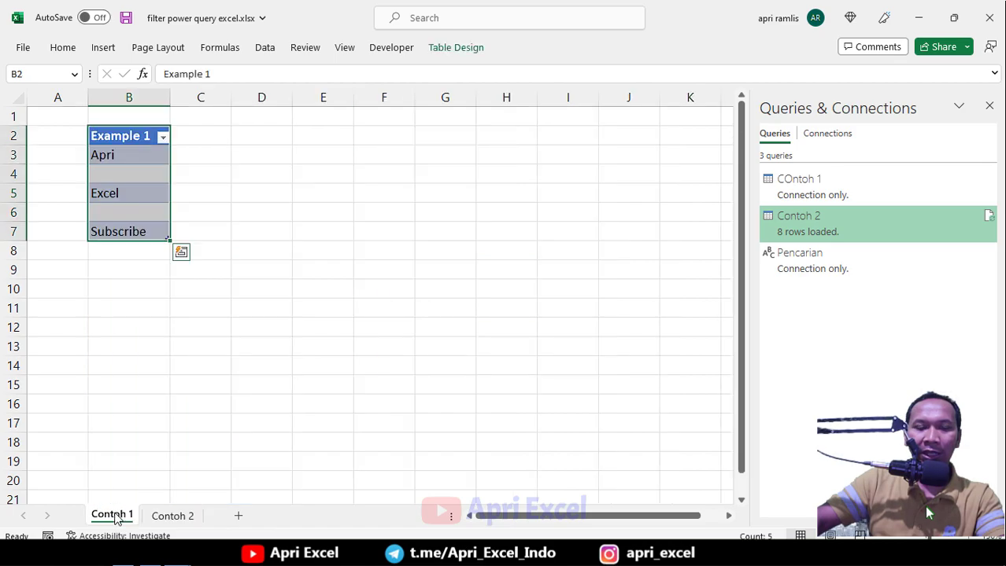
{"action": "left_click", "coordinate": [175, 517]}
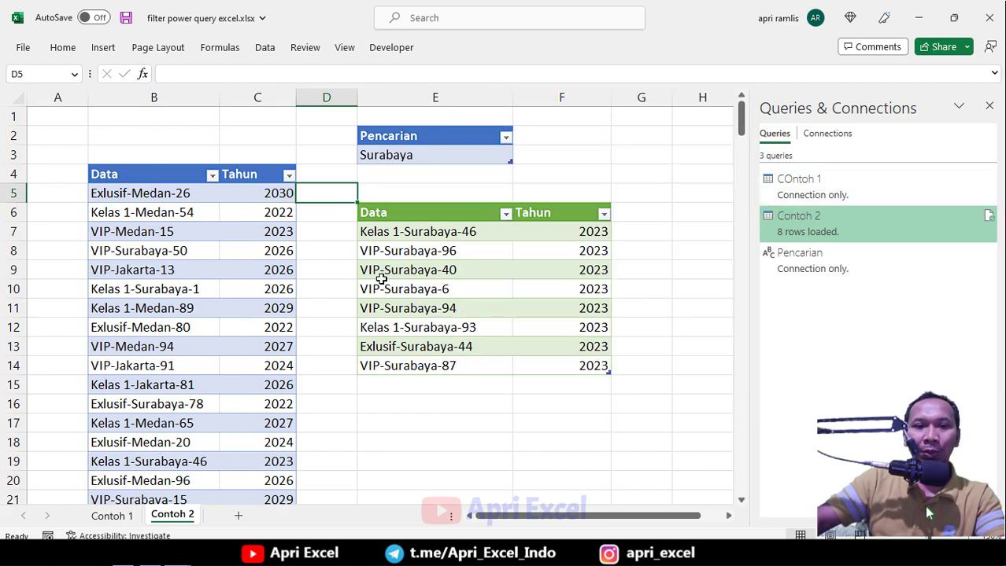
Set the Pencarian search value in cell E3 to VIP and check the green result table
{"action": "left_click", "coordinate": [412, 155]}
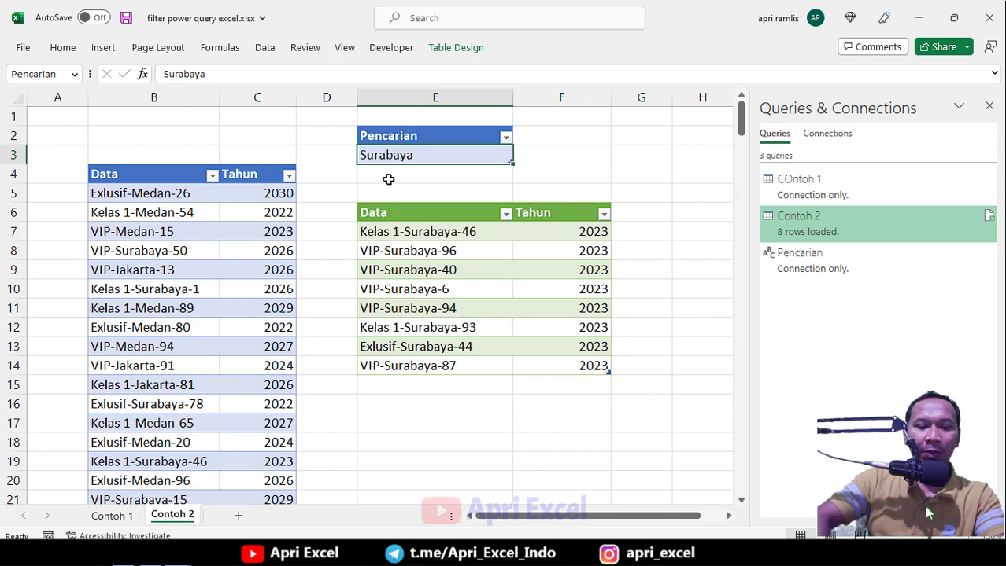
{"action": "type", "text": "VIP"}
{"action": "key", "text": "Return"}
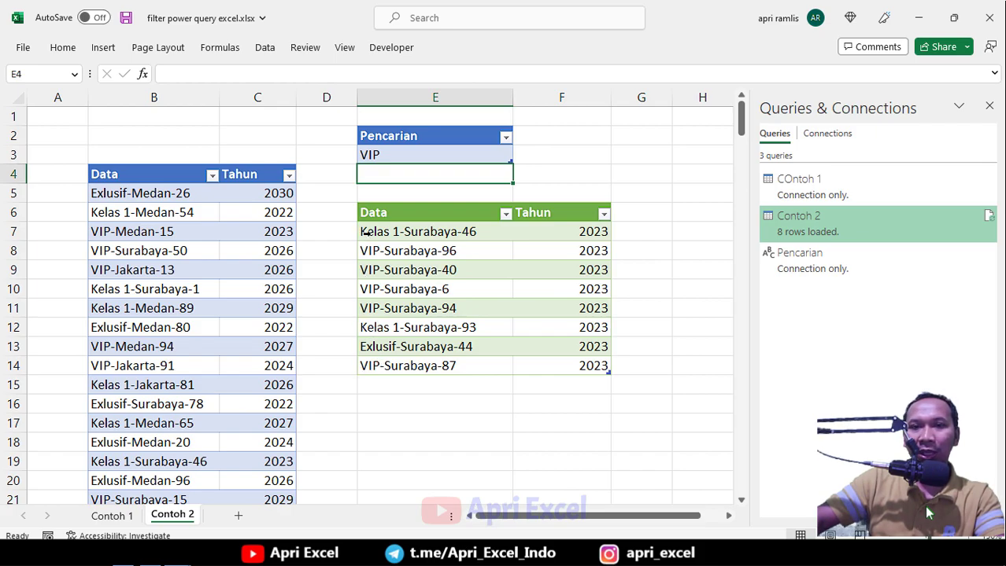
{"action": "left_click", "coordinate": [406, 158]}
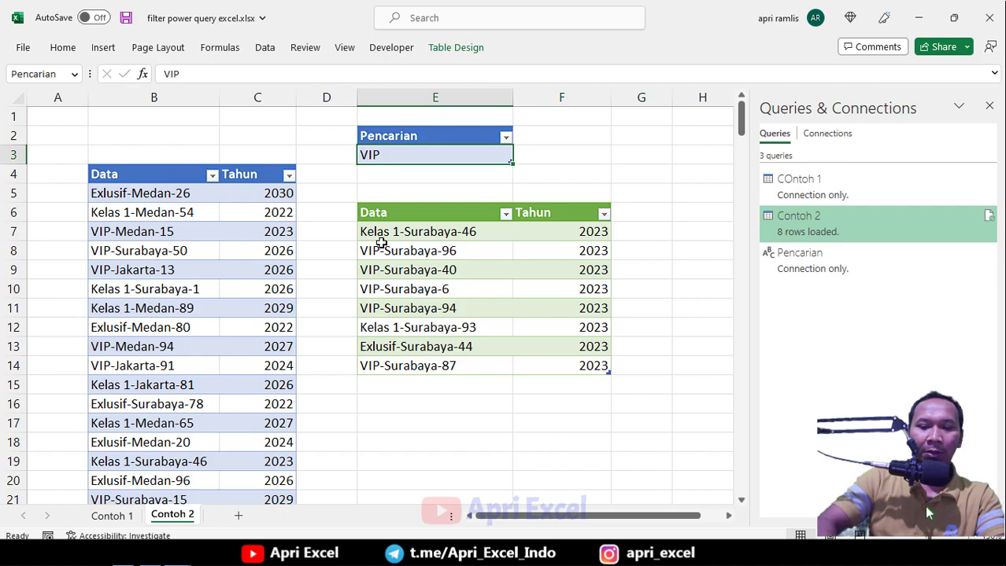
Add a Worksheet_Change event procedure to the code of Sheet2 (Contoh 2) and remove the extra blank line above it
{"action": "key", "text": "alt+F11"}
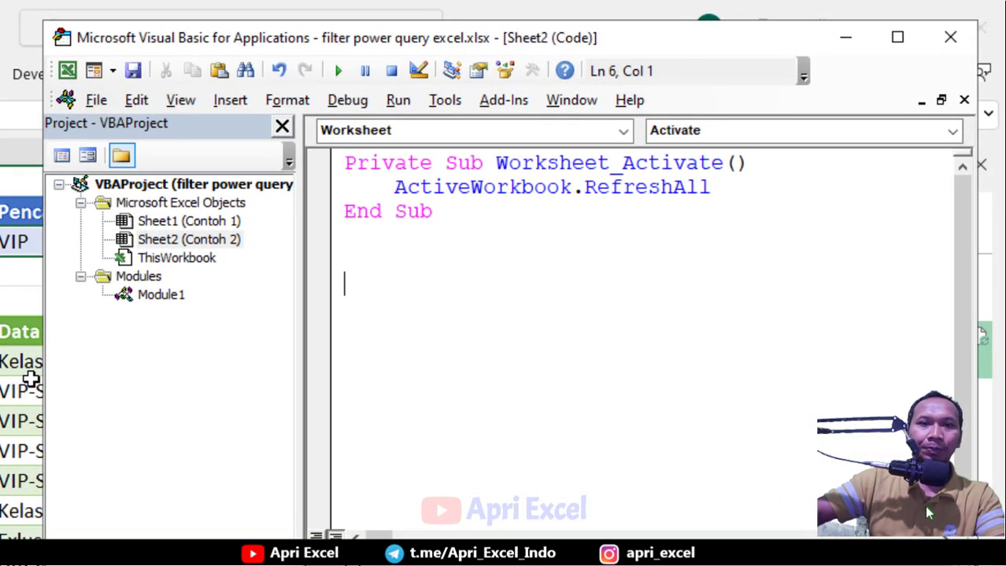
{"action": "left_click_drag", "start_coordinate": [472, 228], "coordinate": [329, 163]}
{"action": "left_click", "coordinate": [432, 284]}
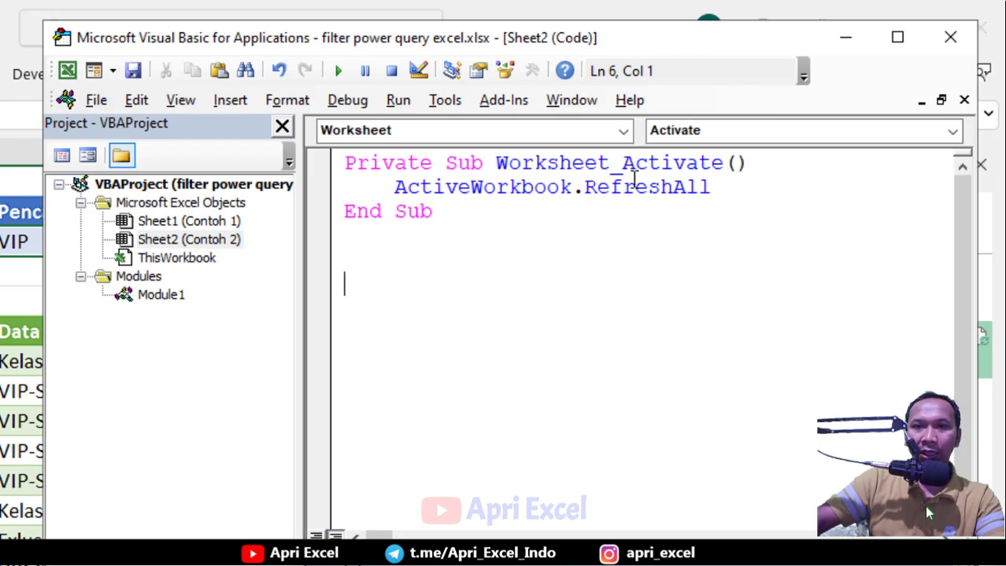
{"action": "left_click", "coordinate": [743, 134]}
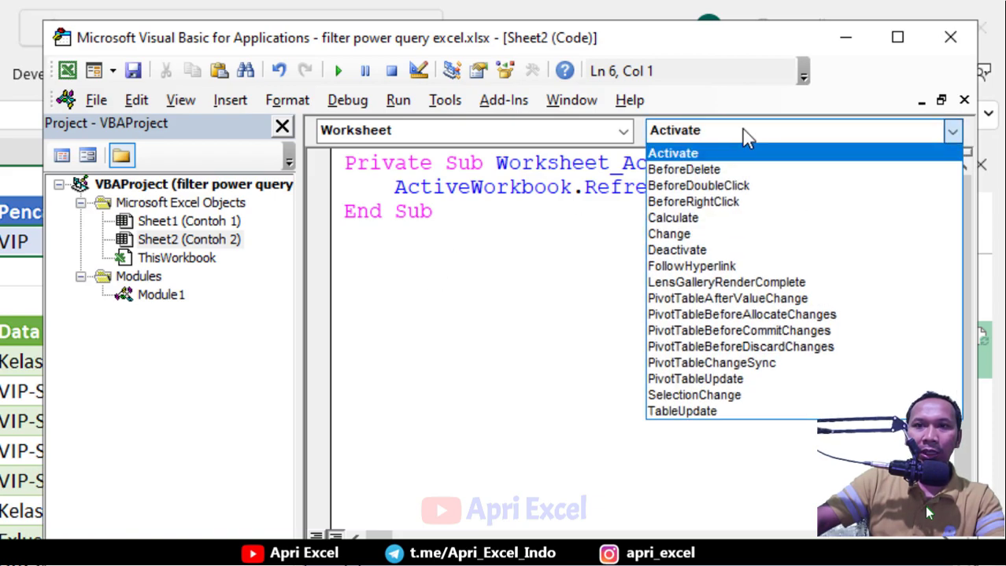
{"action": "left_click", "coordinate": [727, 235]}
{"action": "left_click", "coordinate": [389, 250]}
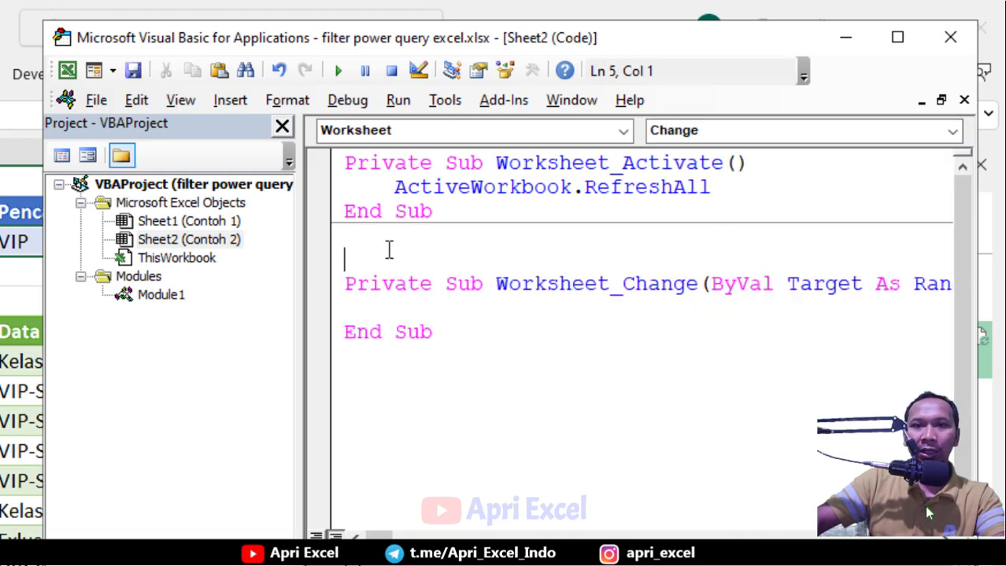
{"action": "key", "text": "Delete"}
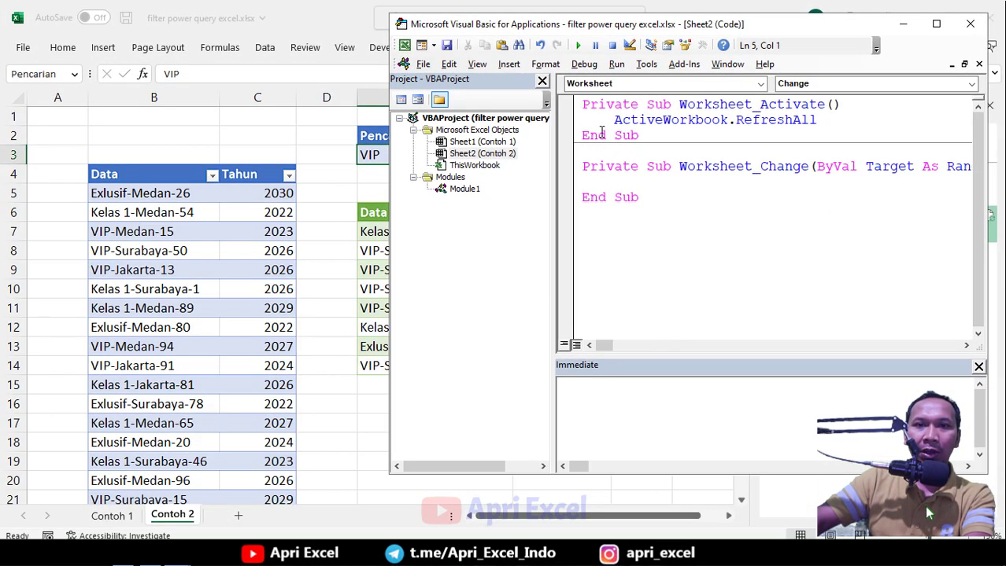
{"action": "key", "text": "Delete"}
{"action": "key", "text": "ctrl+z"}
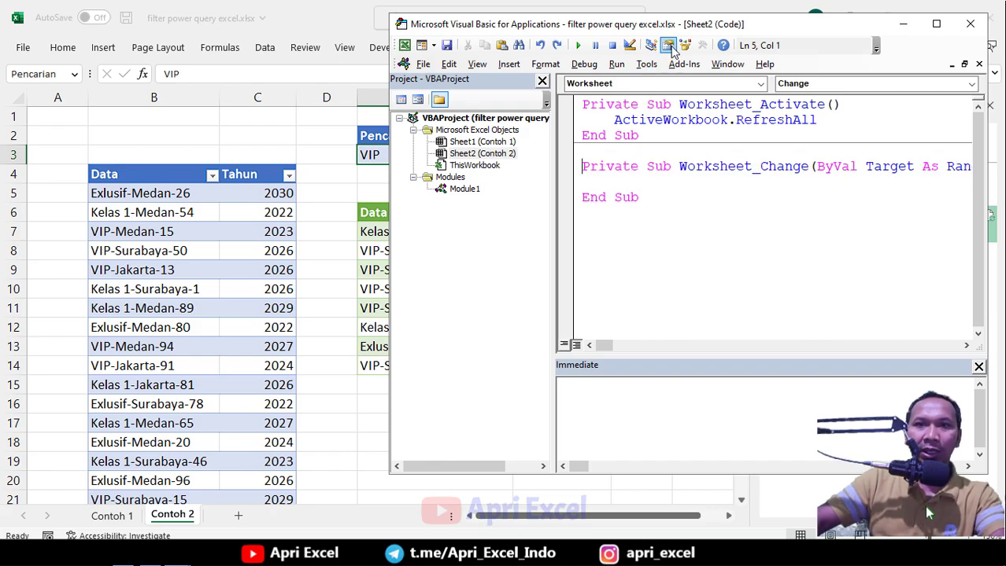
Start the Worksheet_Change procedure with the condition If Target.Address = "$E$3" Then, moving and widening the code editor to see the sheet
{"action": "left_click_drag", "start_coordinate": [771, 29], "coordinate": [555, 231]}
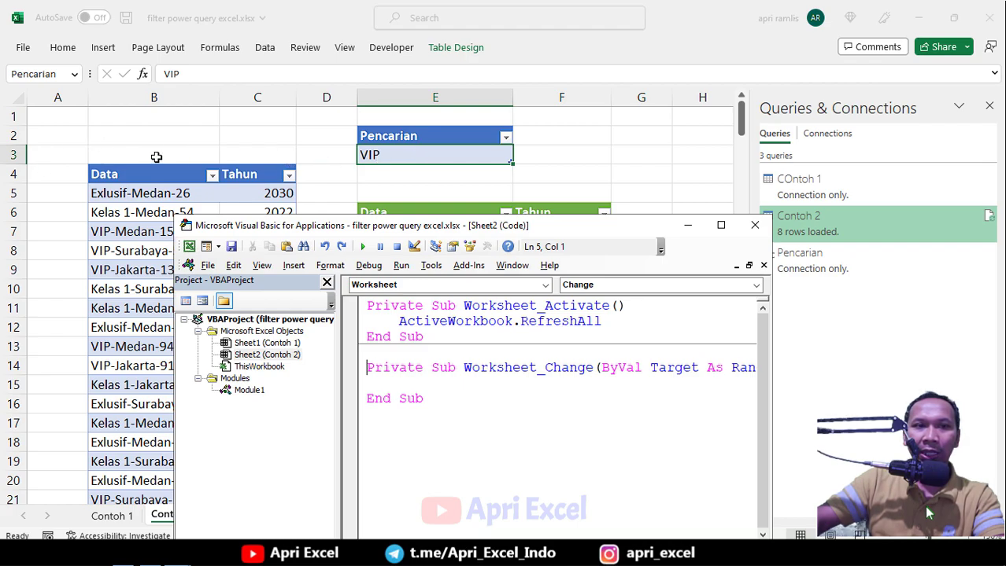
{"action": "left_click", "coordinate": [393, 384]}
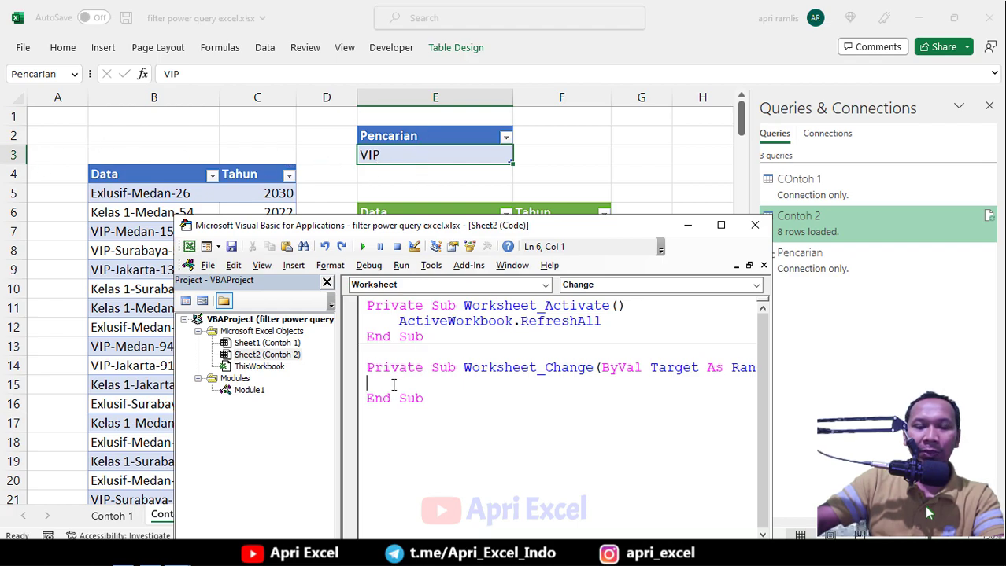
{"action": "left_click_drag", "start_coordinate": [767, 381], "coordinate": [951, 364]}
{"action": "type", "text": "if targe"}
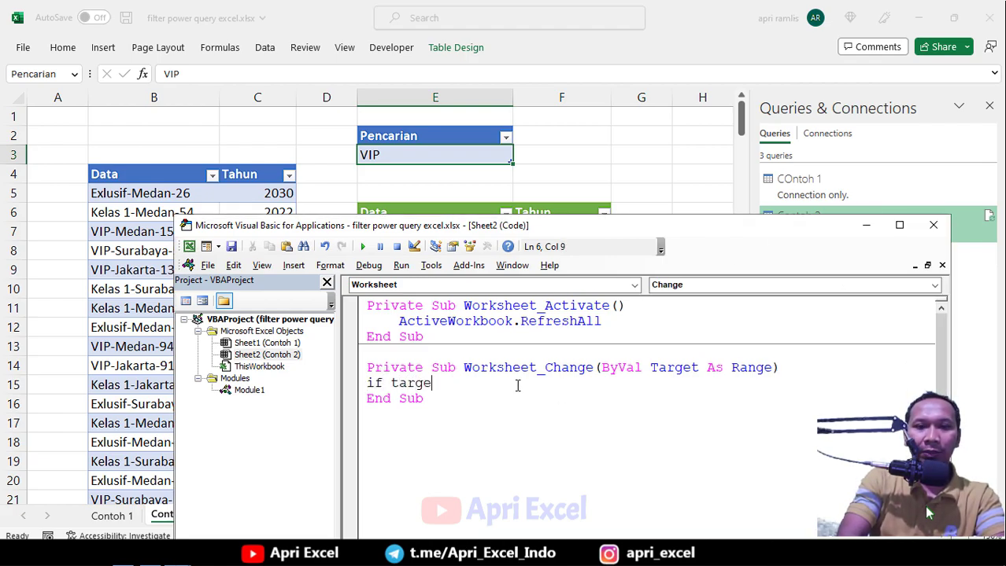
{"action": "type", "text": "t.address"}
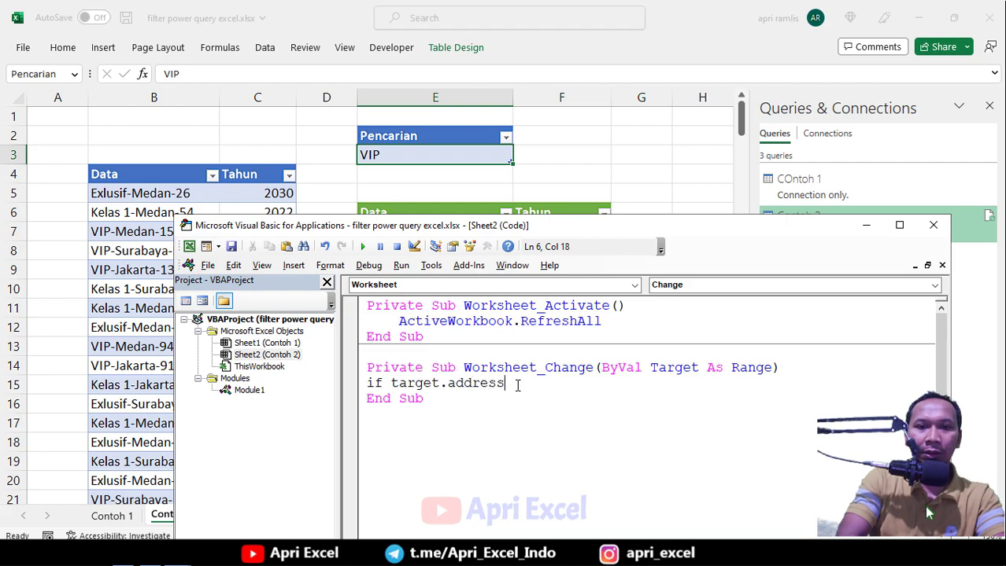
{"action": "type", "text": " = \""}
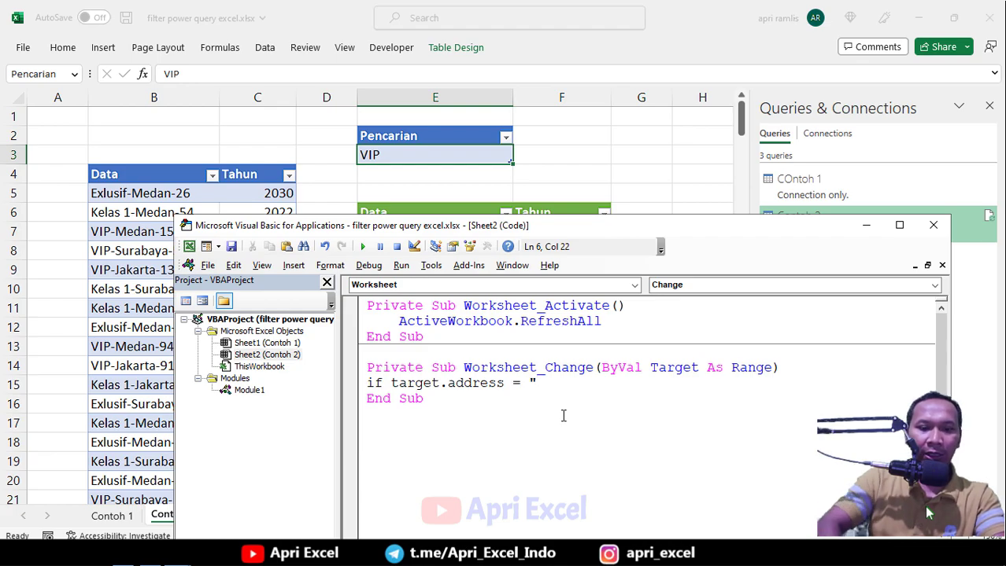
{"action": "type", "text": "$E$3\""}
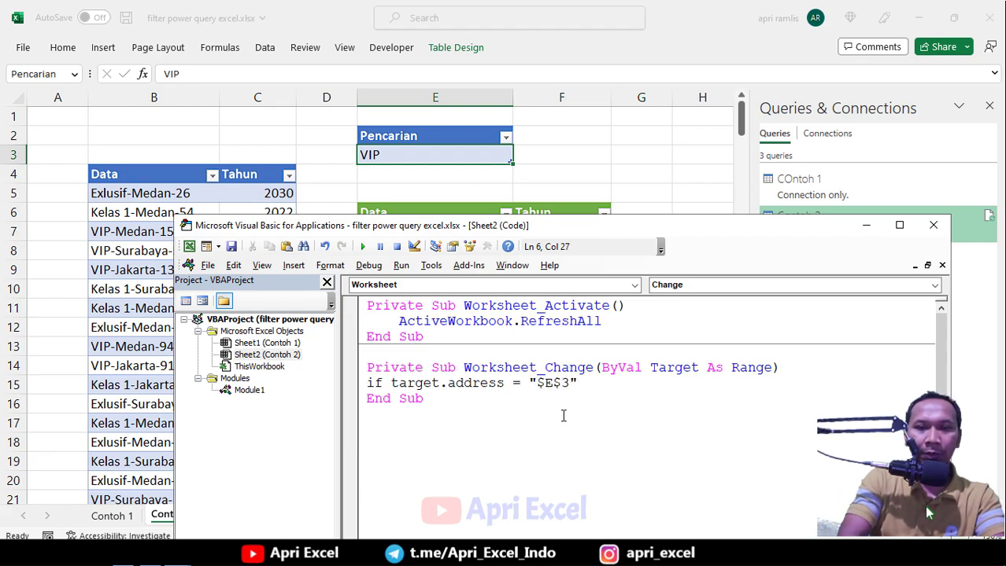
{"action": "type", "text": " then"}
{"action": "key", "text": "Return"}
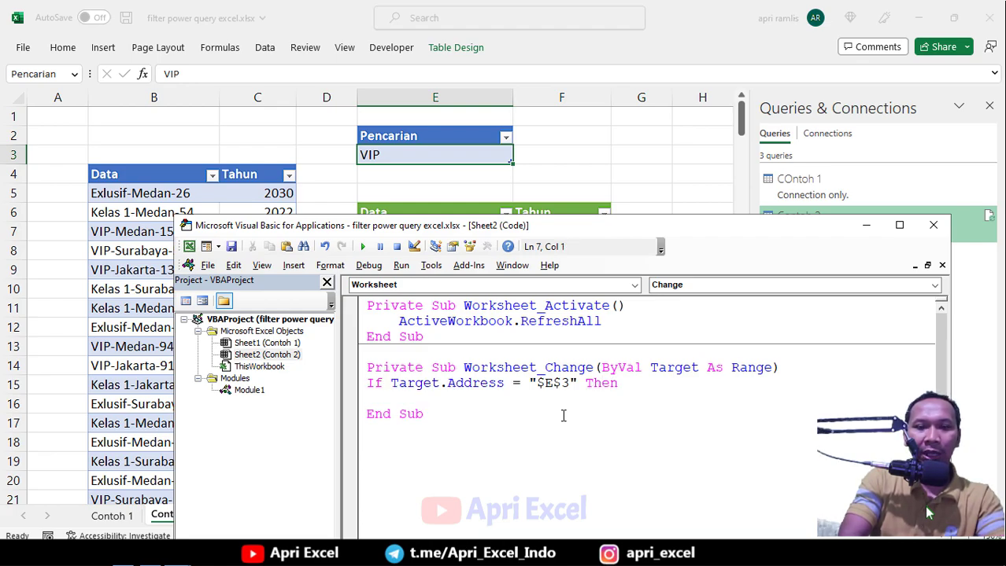
Add ActiveWorkbook.RefreshAll inside the If block of Worksheet_Change and close the block with End If
{"action": "type", "text": "ActiveWorkbook.RefreshAll"}
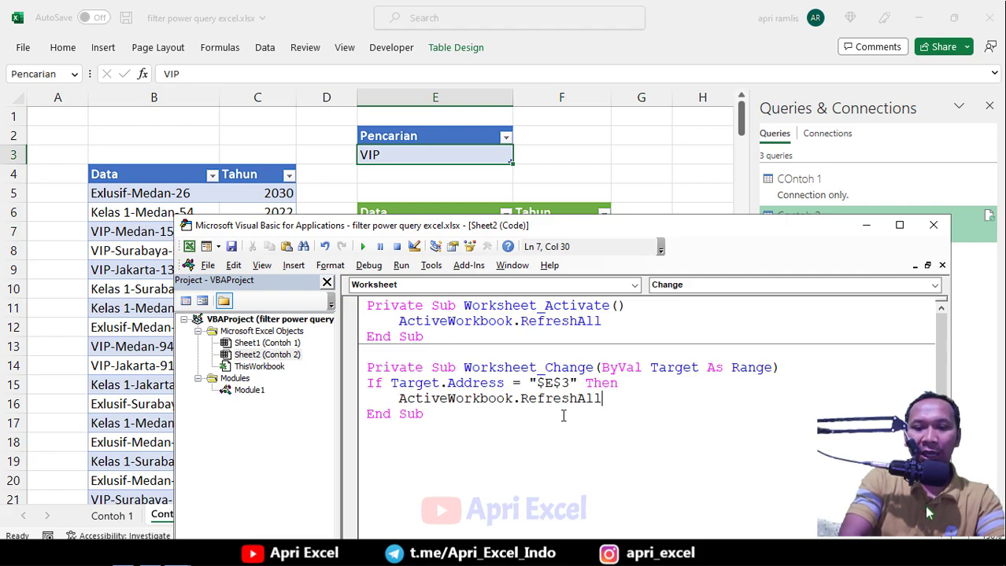
{"action": "key", "text": "Return"}
{"action": "key", "text": "BackSpace"}
{"action": "type", "text": "end if"}
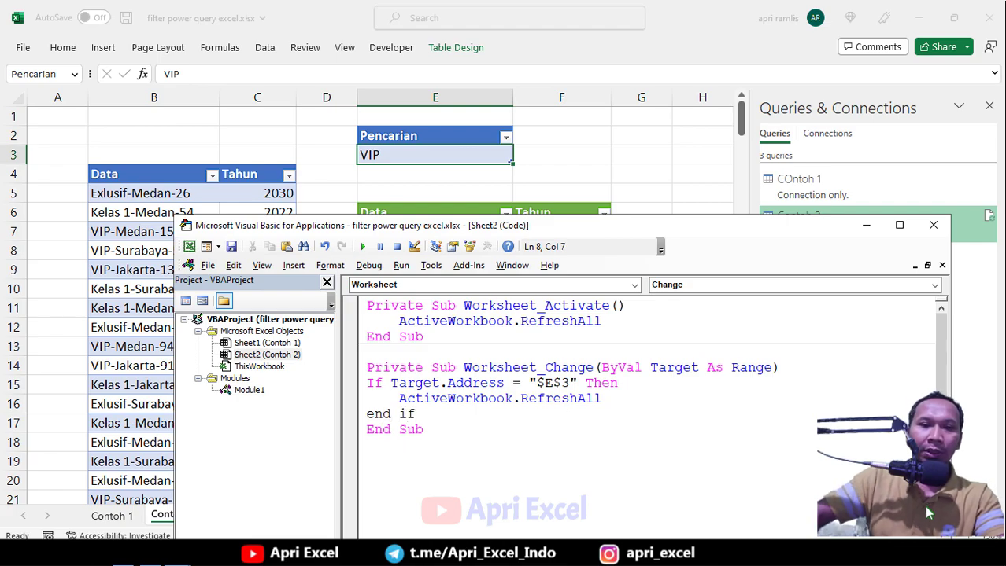
{"action": "left_click", "coordinate": [590, 441]}
Minimize the code editor and test the change event by setting the Pencarian value in E3 to Kelas 1
{"action": "left_click", "coordinate": [866, 225]}
{"action": "left_click", "coordinate": [479, 198]}
{"action": "left_click", "coordinate": [395, 155]}
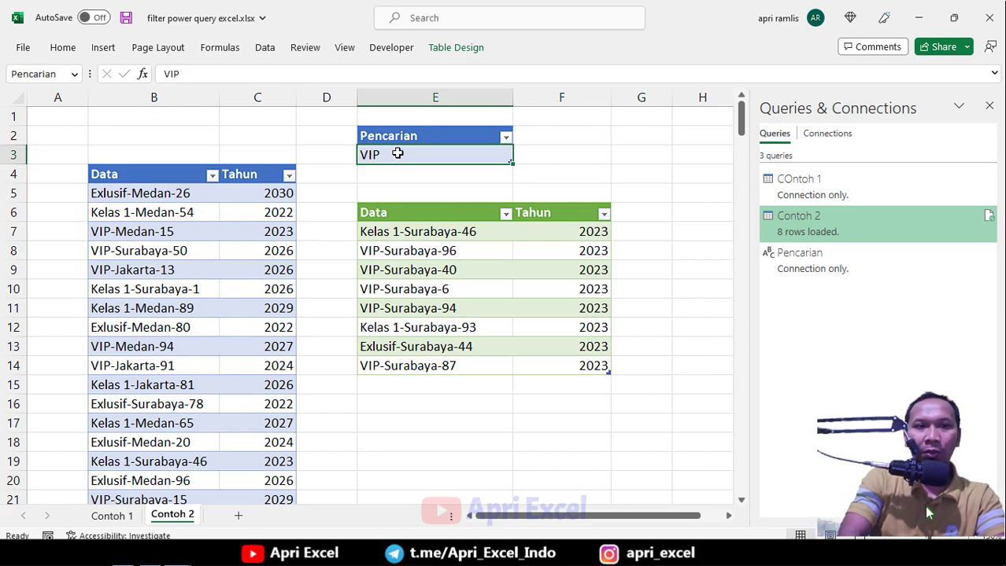
{"action": "type", "text": "Kelas"}
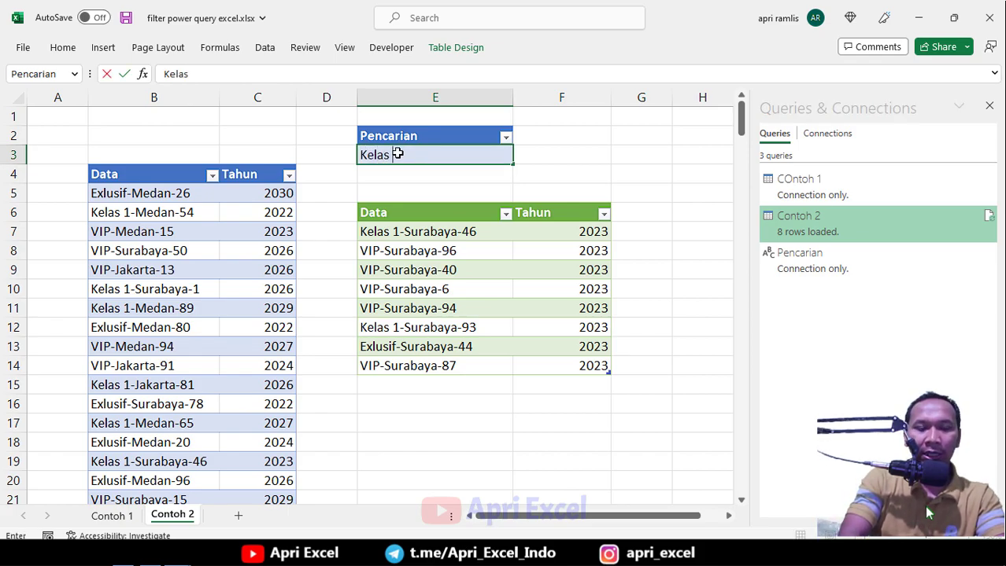
{"action": "type", "text": " 1"}
{"action": "key", "text": "Return"}
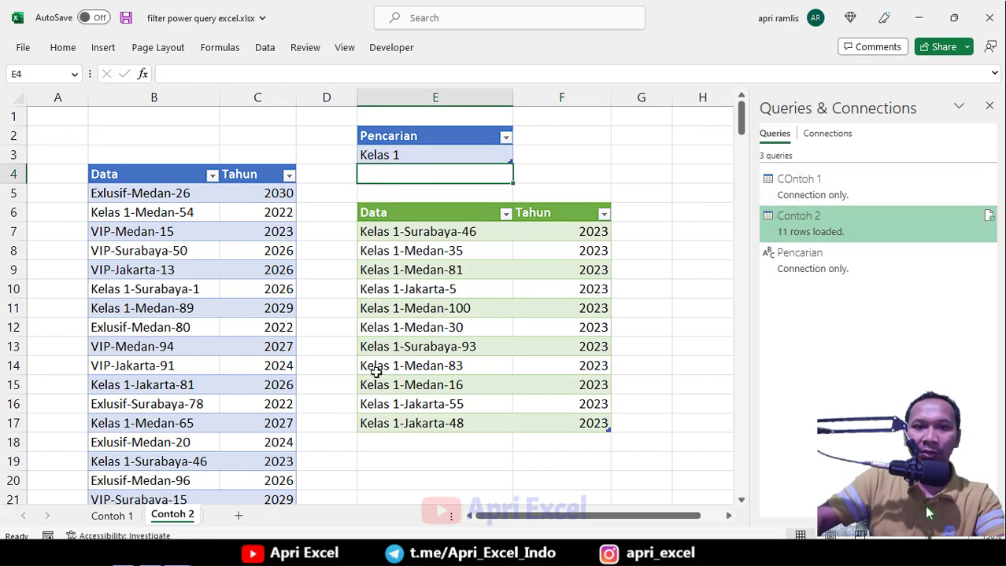
Test a change outside the search cell by entering asdfad in G3 and deleting it again
{"action": "left_click", "coordinate": [566, 175]}
{"action": "left_click", "coordinate": [588, 157]}
{"action": "left_click", "coordinate": [636, 158]}
{"action": "type", "text": "asdfad"}
{"action": "left_click", "coordinate": [654, 197]}
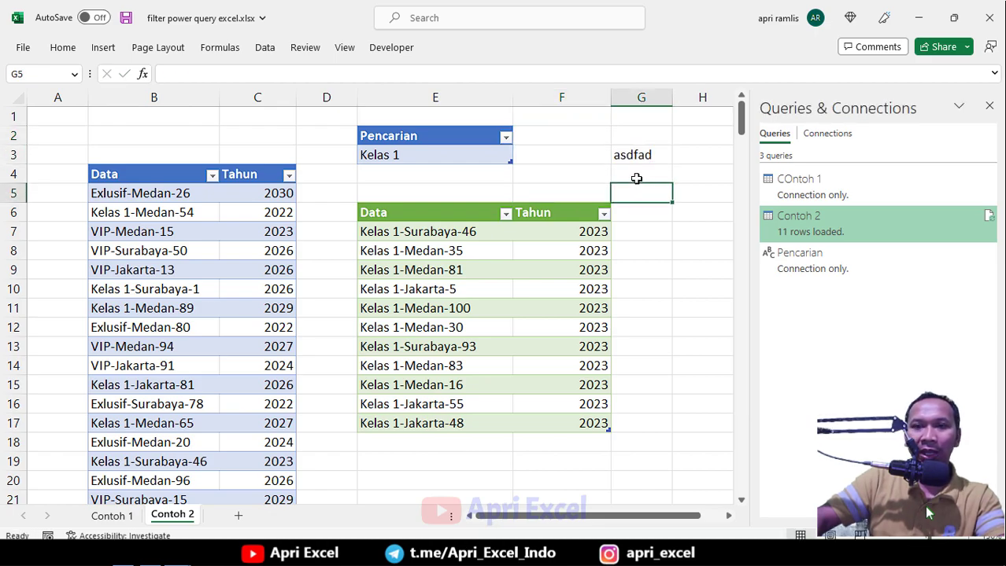
{"action": "left_click", "coordinate": [633, 154]}
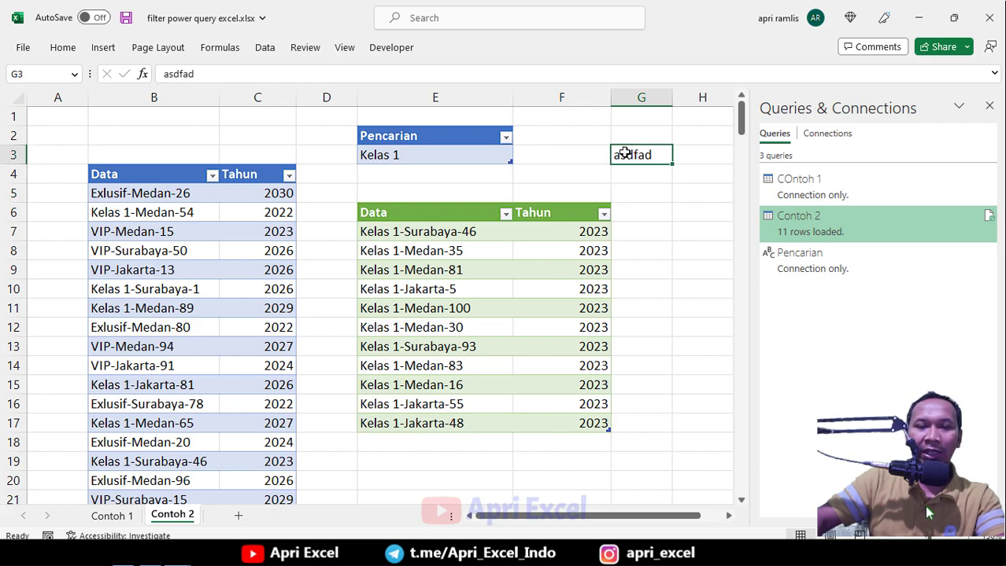
{"action": "key", "text": "Delete"}
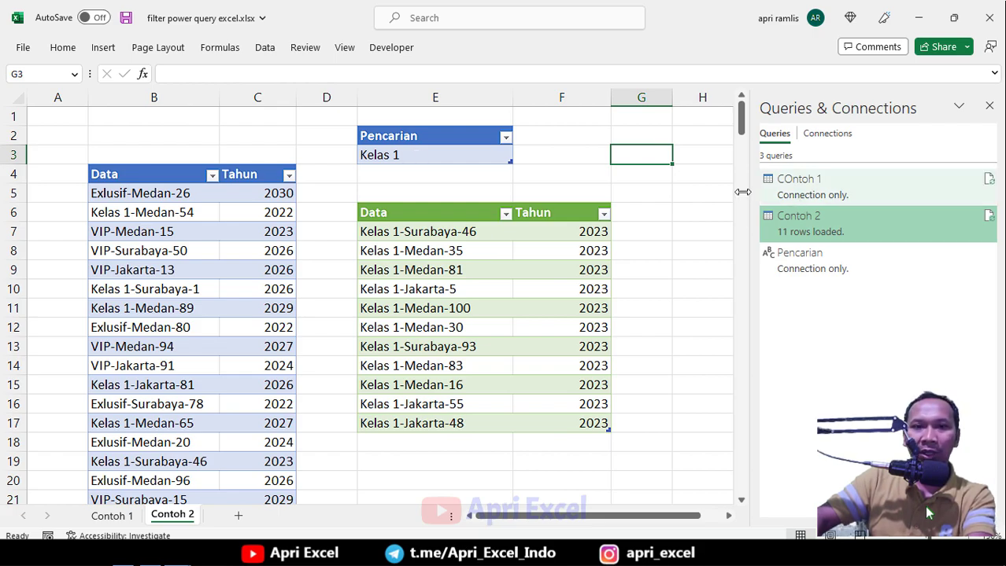
Set the Pencarian search value in cell E3 to Medan
{"action": "left_click", "coordinate": [455, 160]}
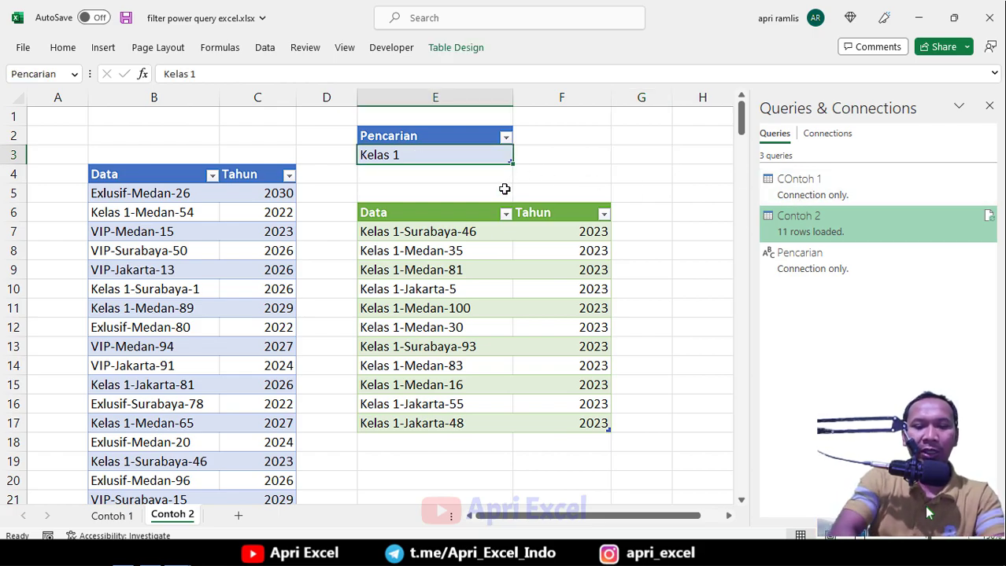
{"action": "type", "text": "Medan"}
{"action": "key", "text": "Return"}
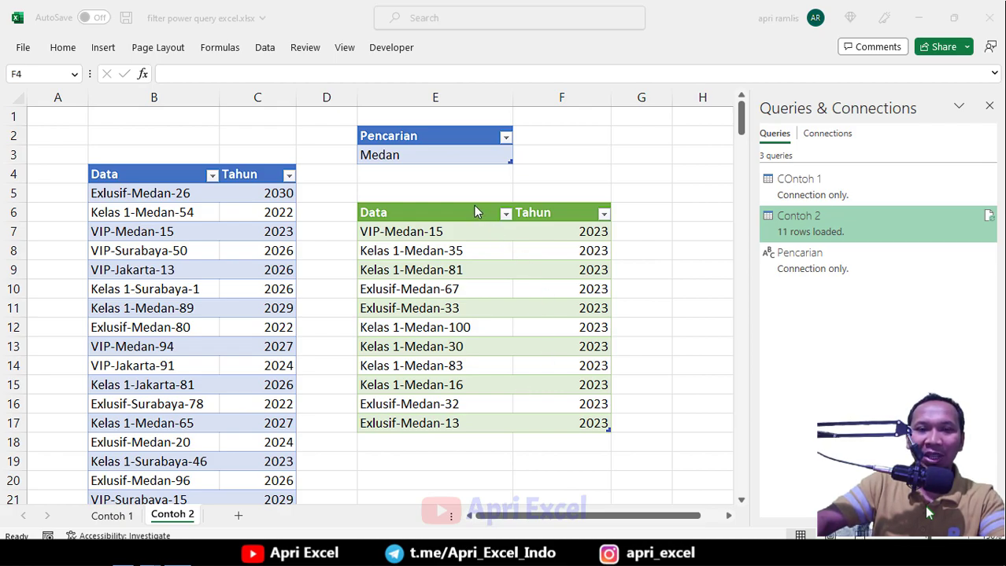
{"action": "left_click", "coordinate": [456, 188]}
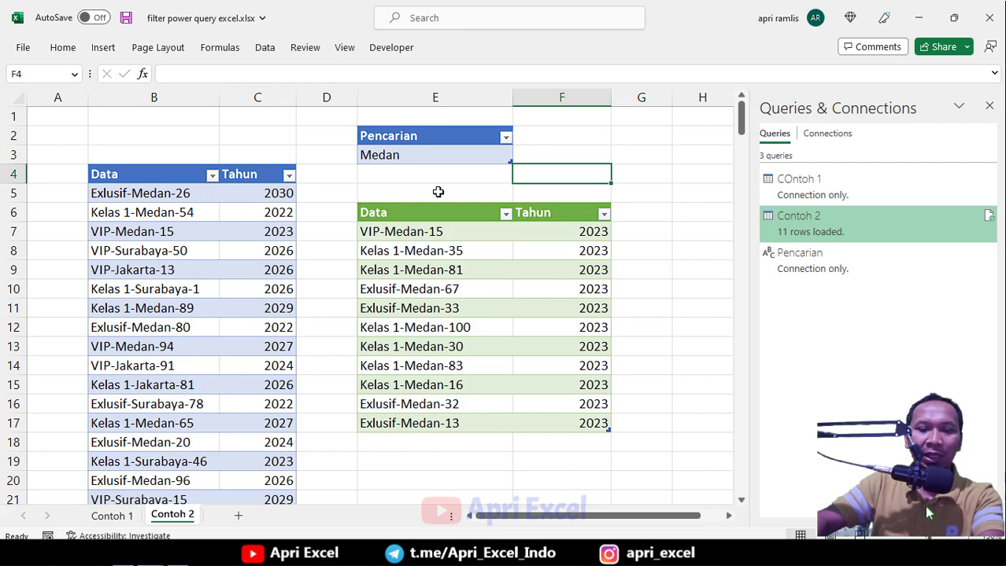
Save the workbook as an Excel Macro-Enabled Workbook named filter power query excel.xlsm and close it
{"action": "key", "text": "F12"}
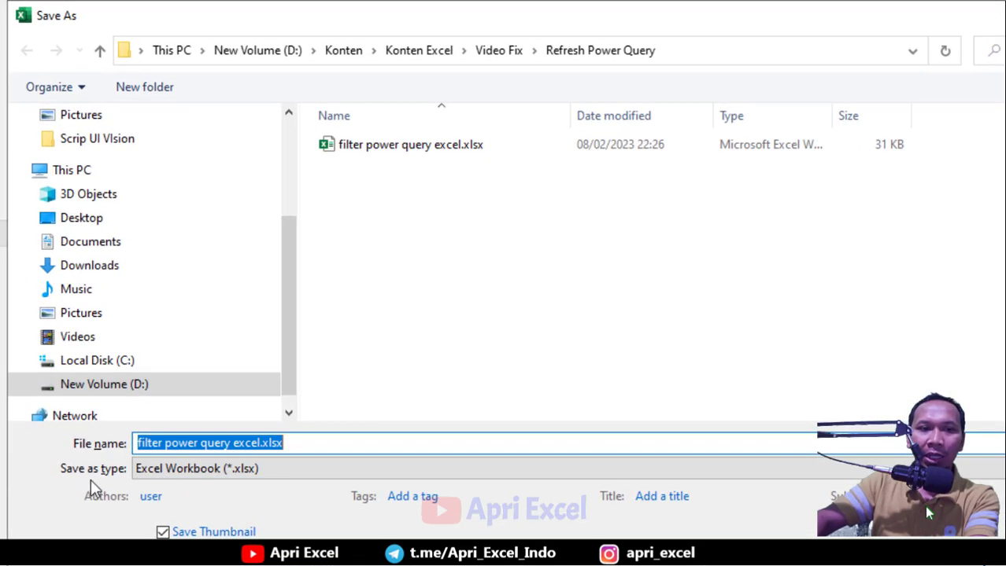
{"action": "left_click", "coordinate": [174, 471]}
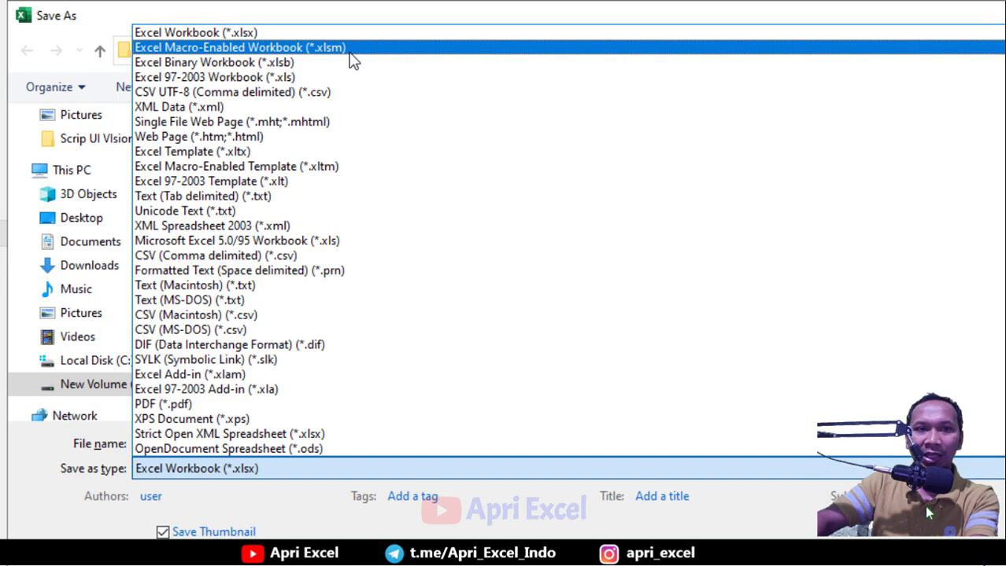
{"action": "left_click", "coordinate": [274, 48]}
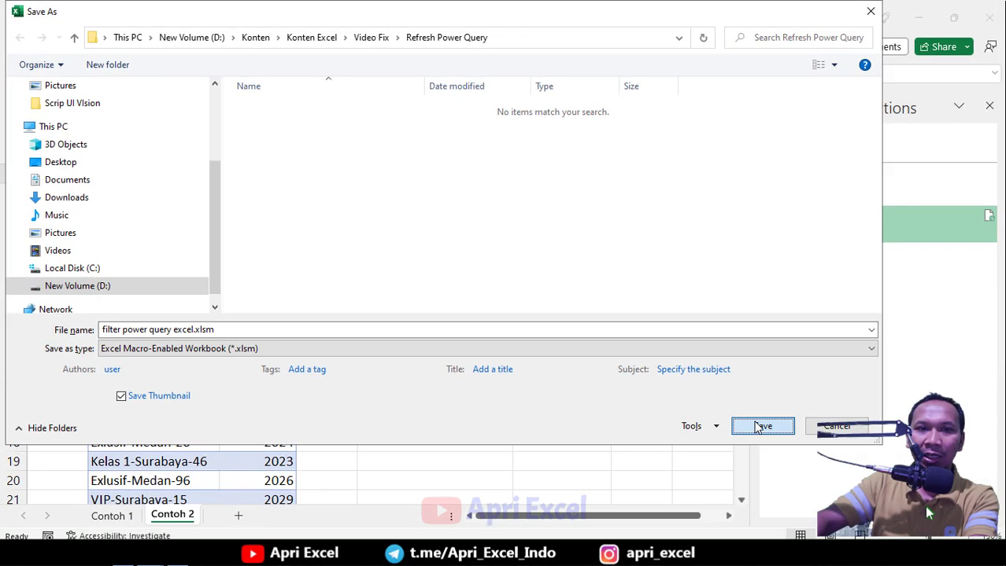
{"action": "left_click", "coordinate": [928, 515]}
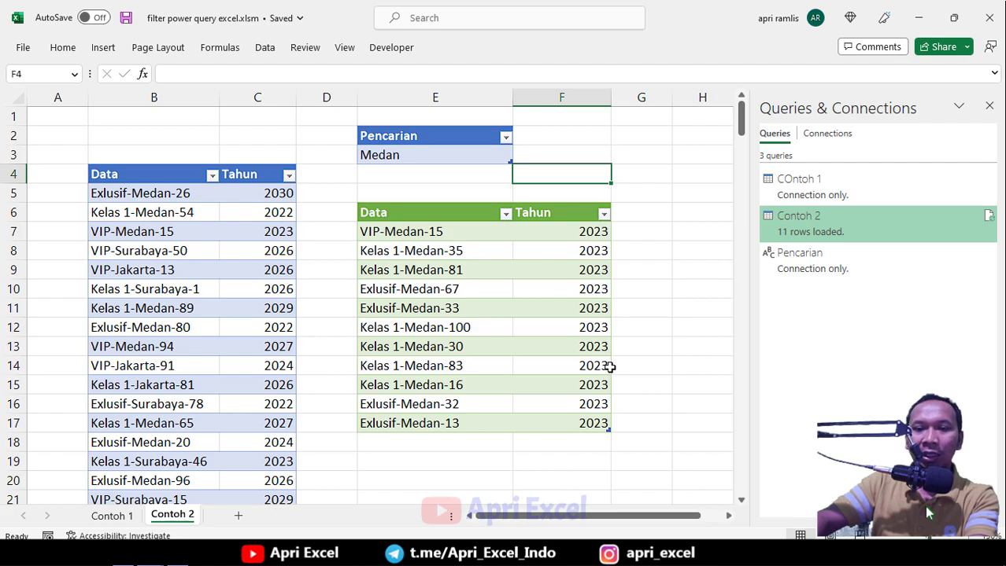
{"action": "left_click", "coordinate": [638, 231]}
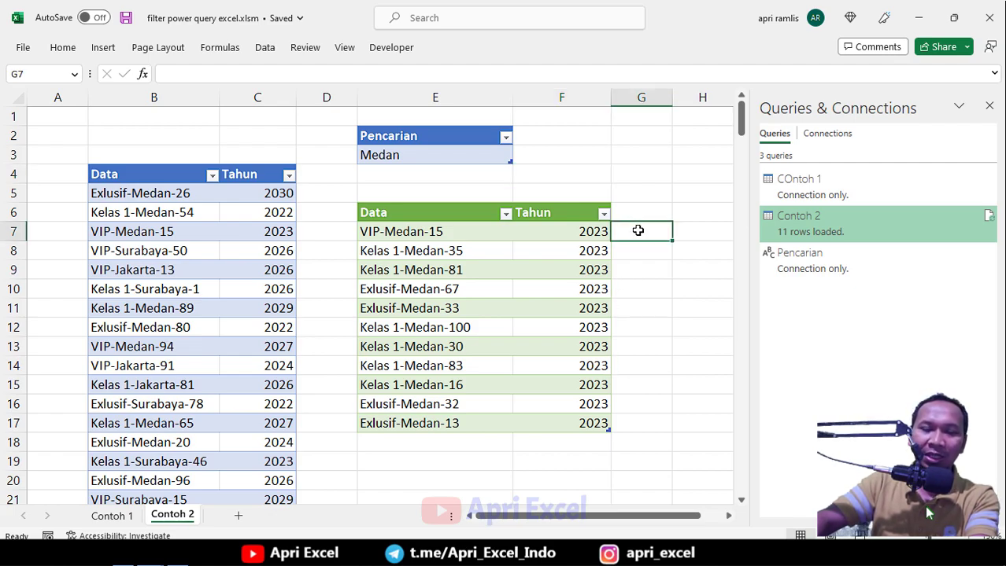
{"action": "left_click", "coordinate": [989, 17]}
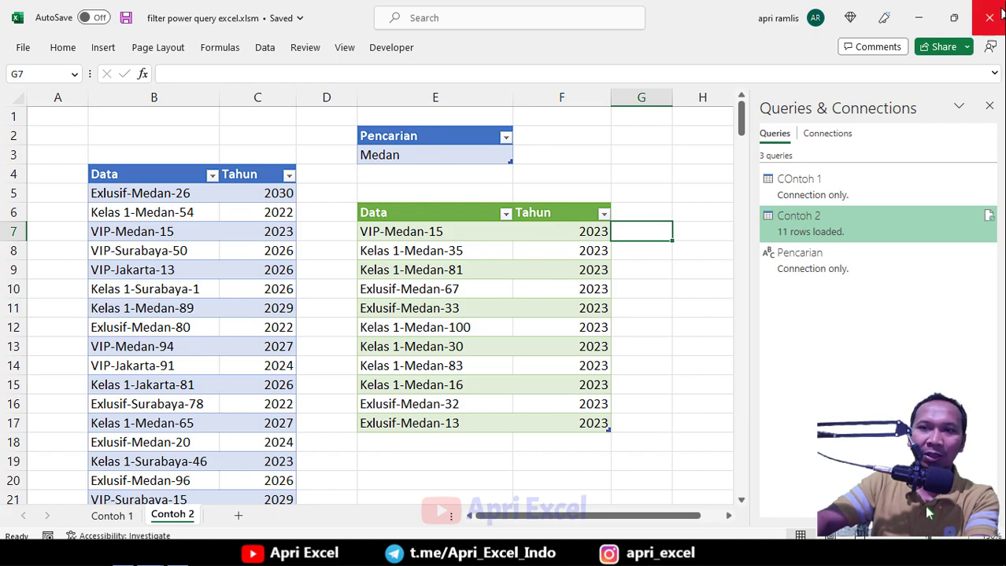